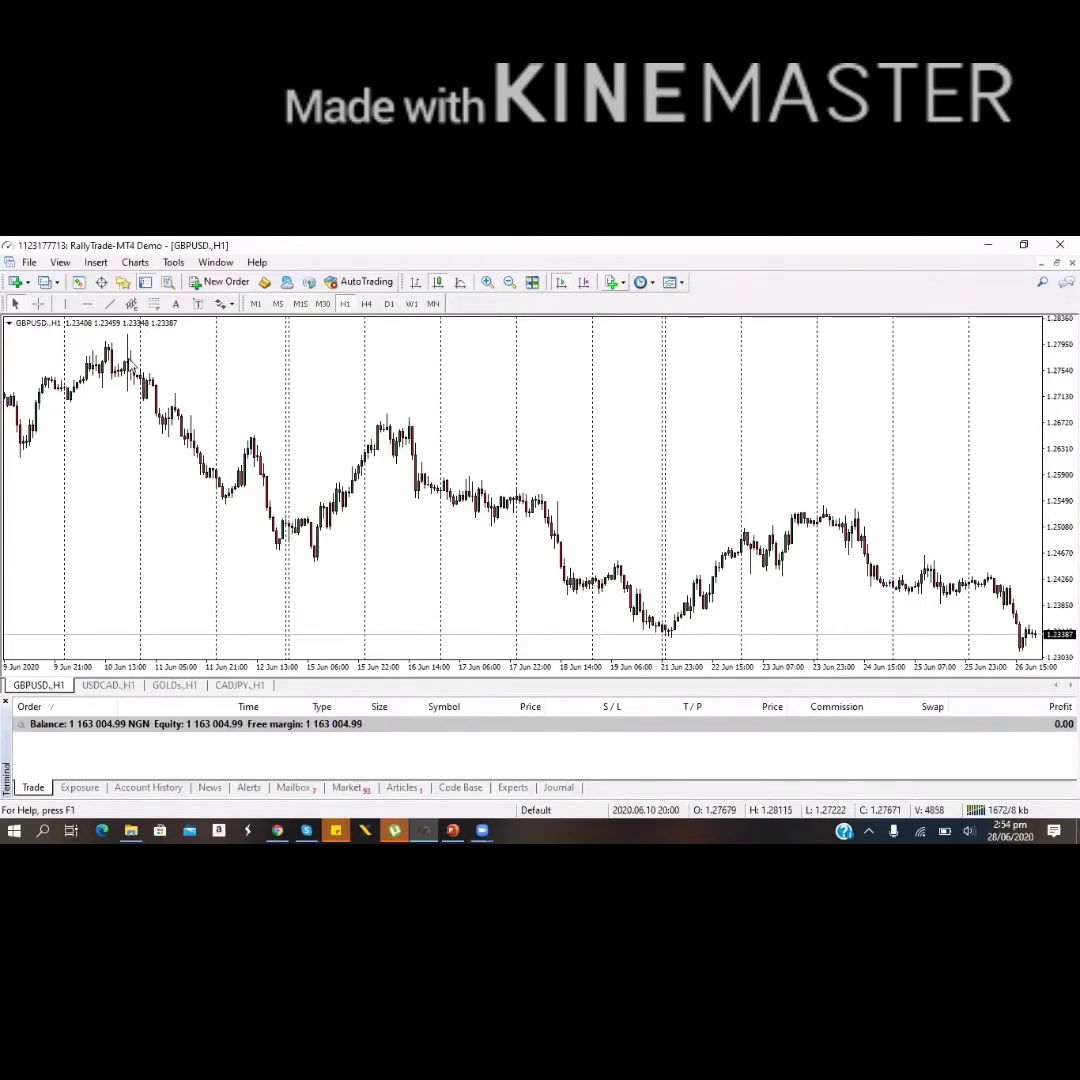
- Draw a Fibonacci retracement on the GBPUSD H1 chart from the 16 June swing high down to just below the 19 June lows
mouse_move(383, 420)
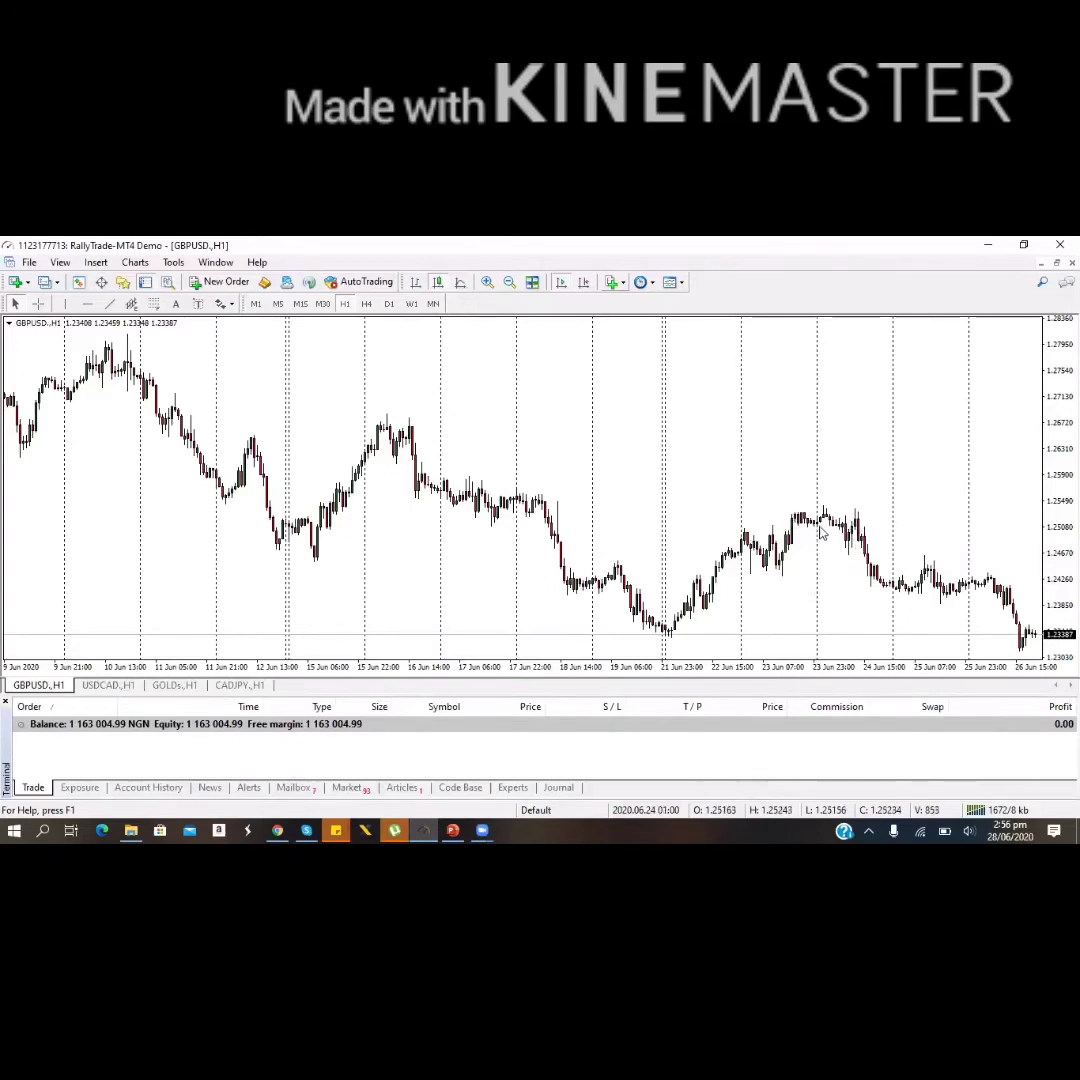
mouse_move(853, 516)
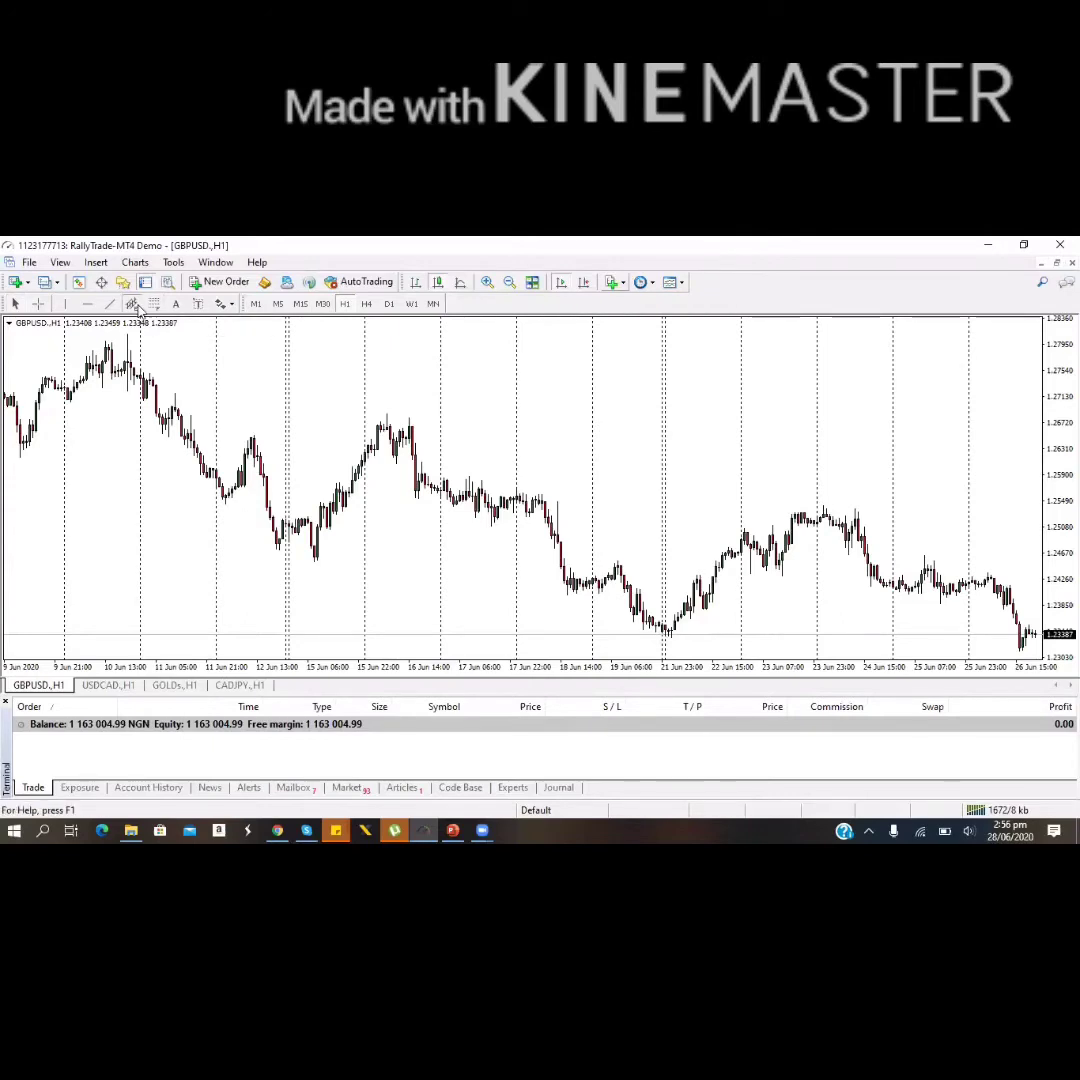
left_click(153, 303)
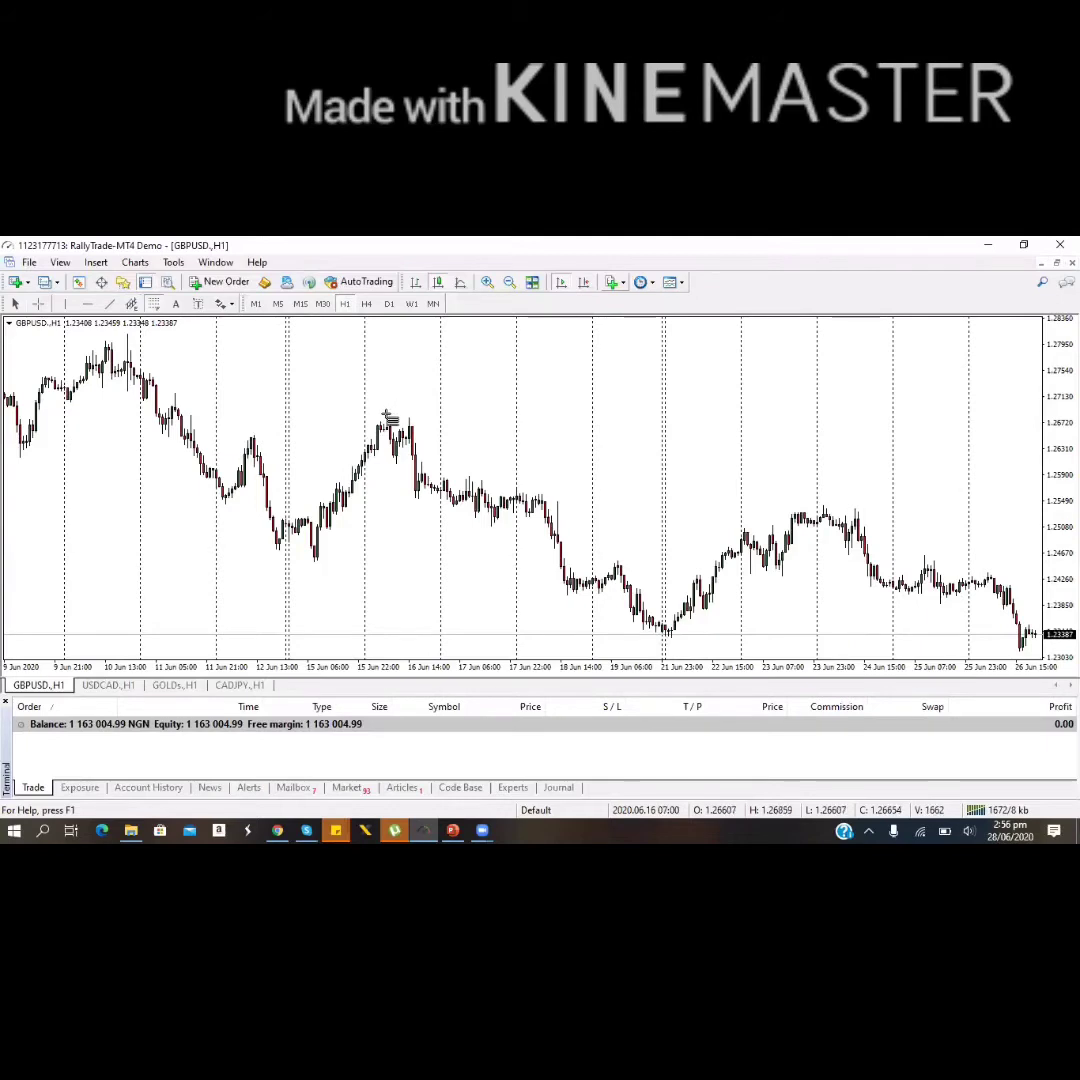
mouse_move(387, 415)
left_mouse_down()
mouse_move(566, 594)
mouse_move(626, 620)
mouse_move(640, 648)
left_mouse_up()
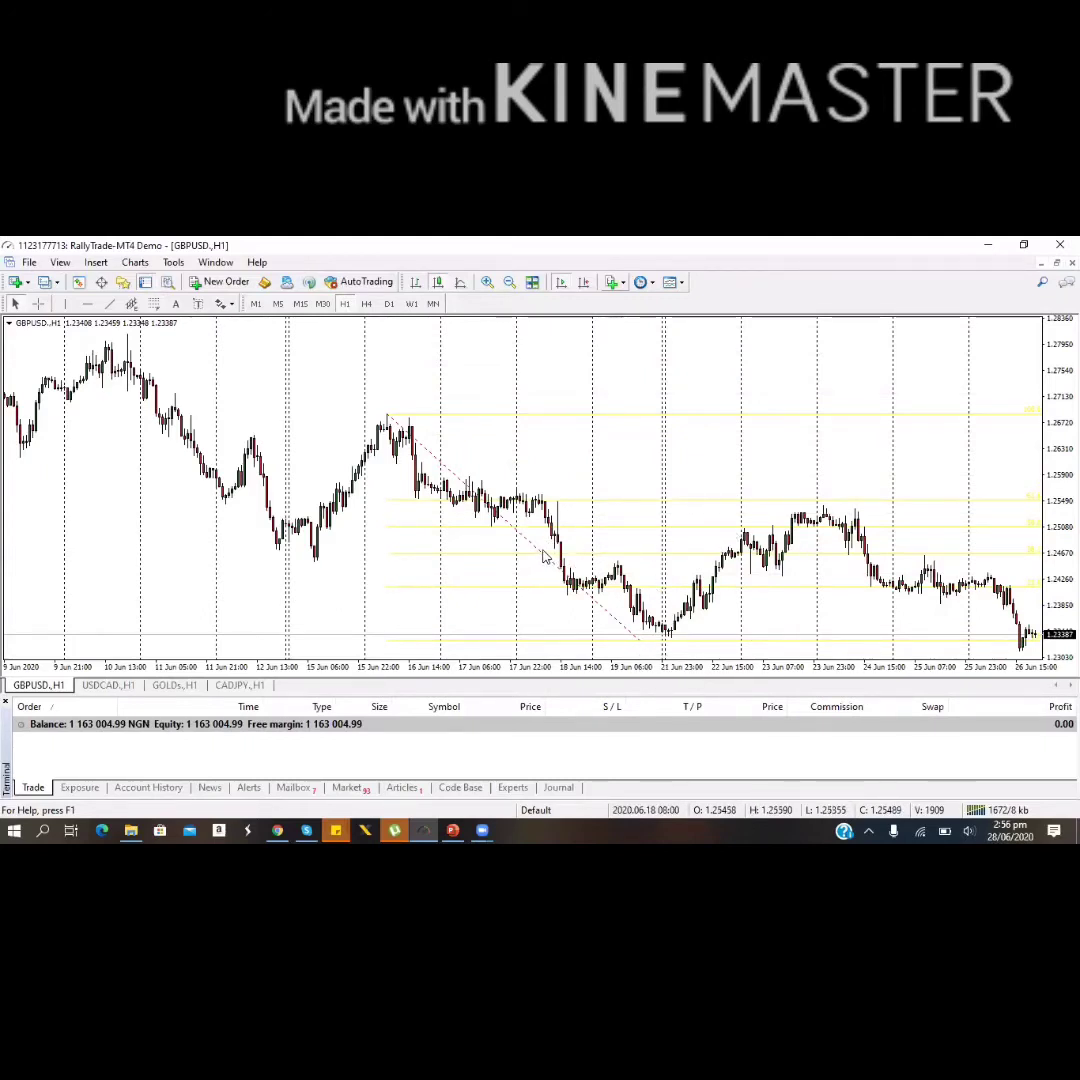
right_click(545, 558)
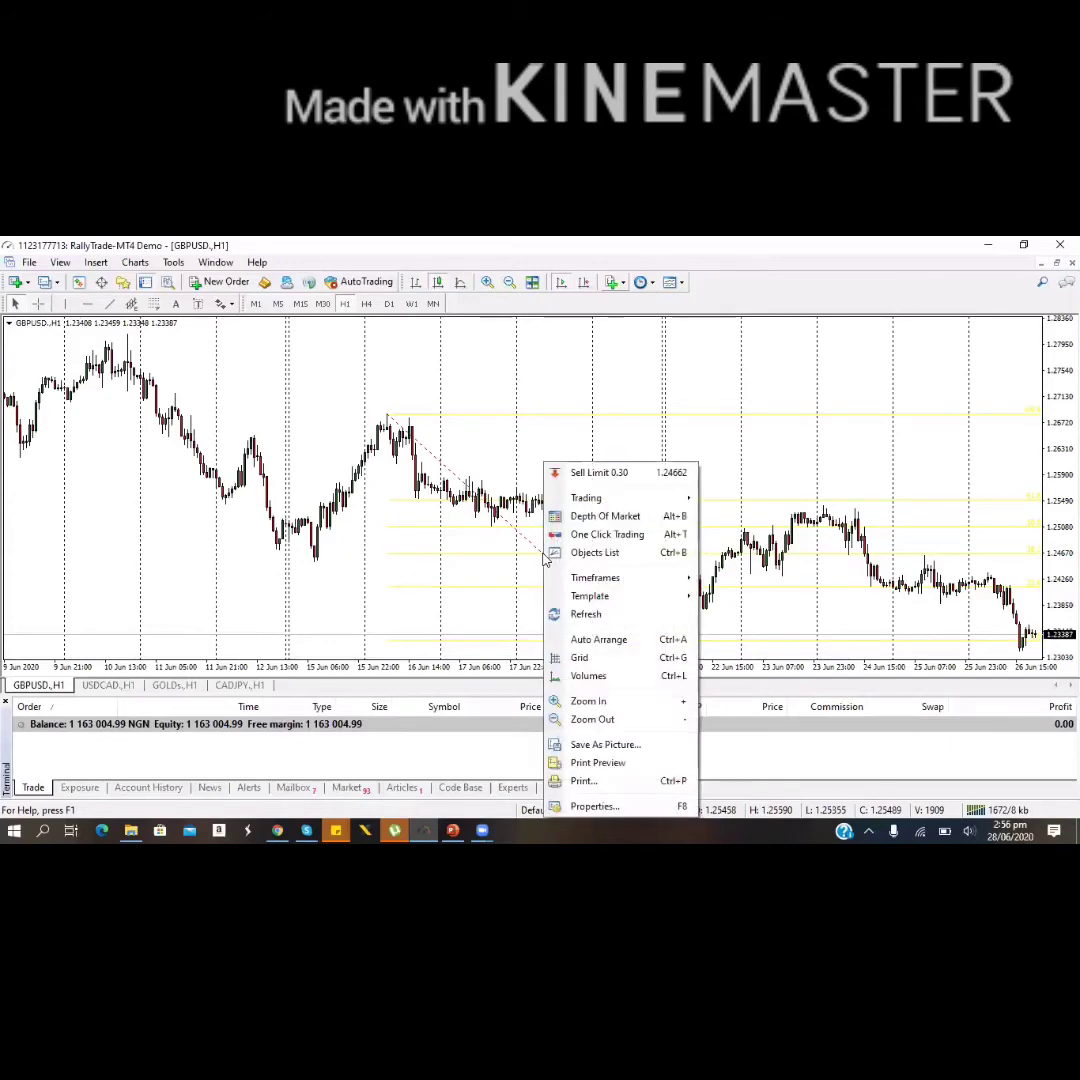
left_click(630, 806)
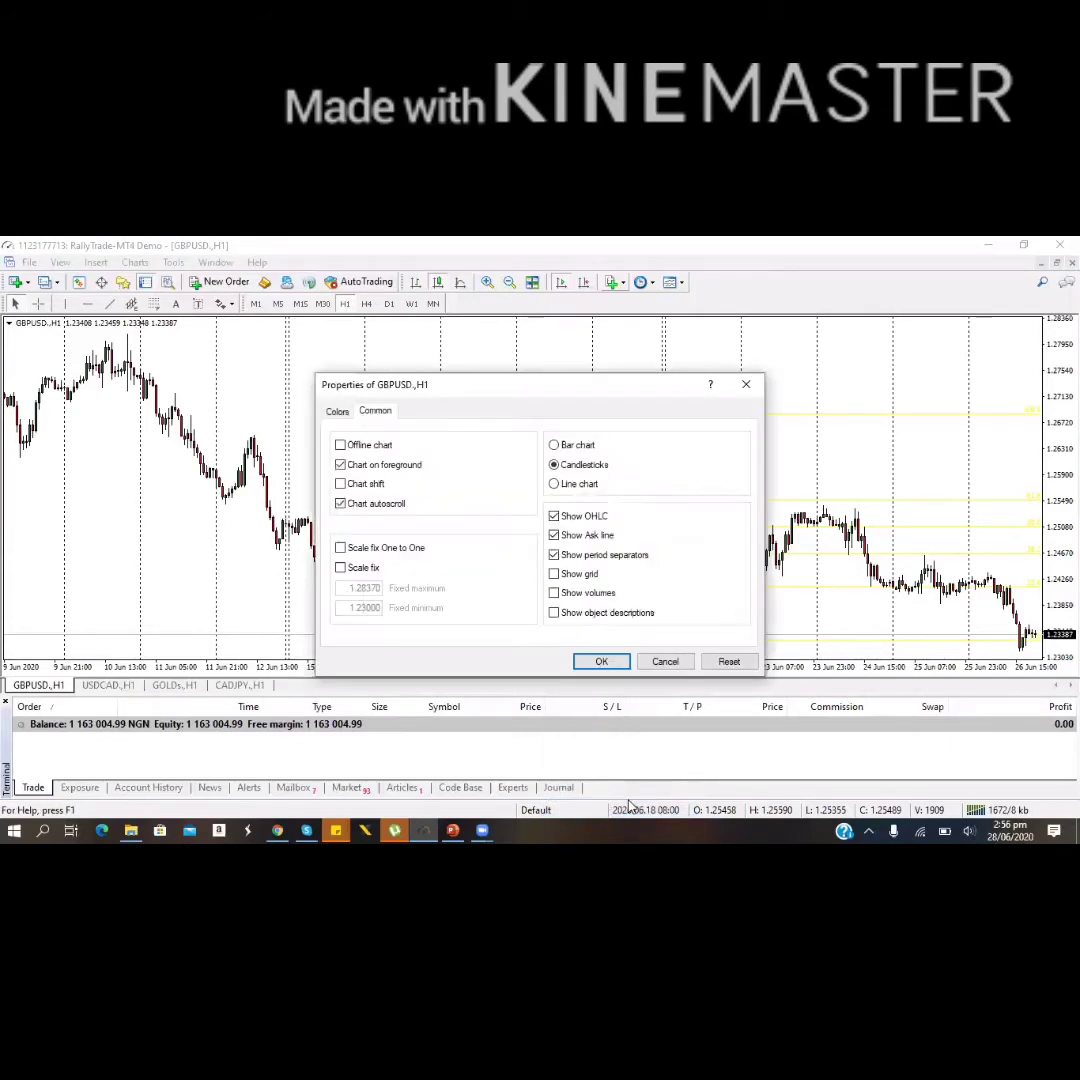
left_click(668, 661)
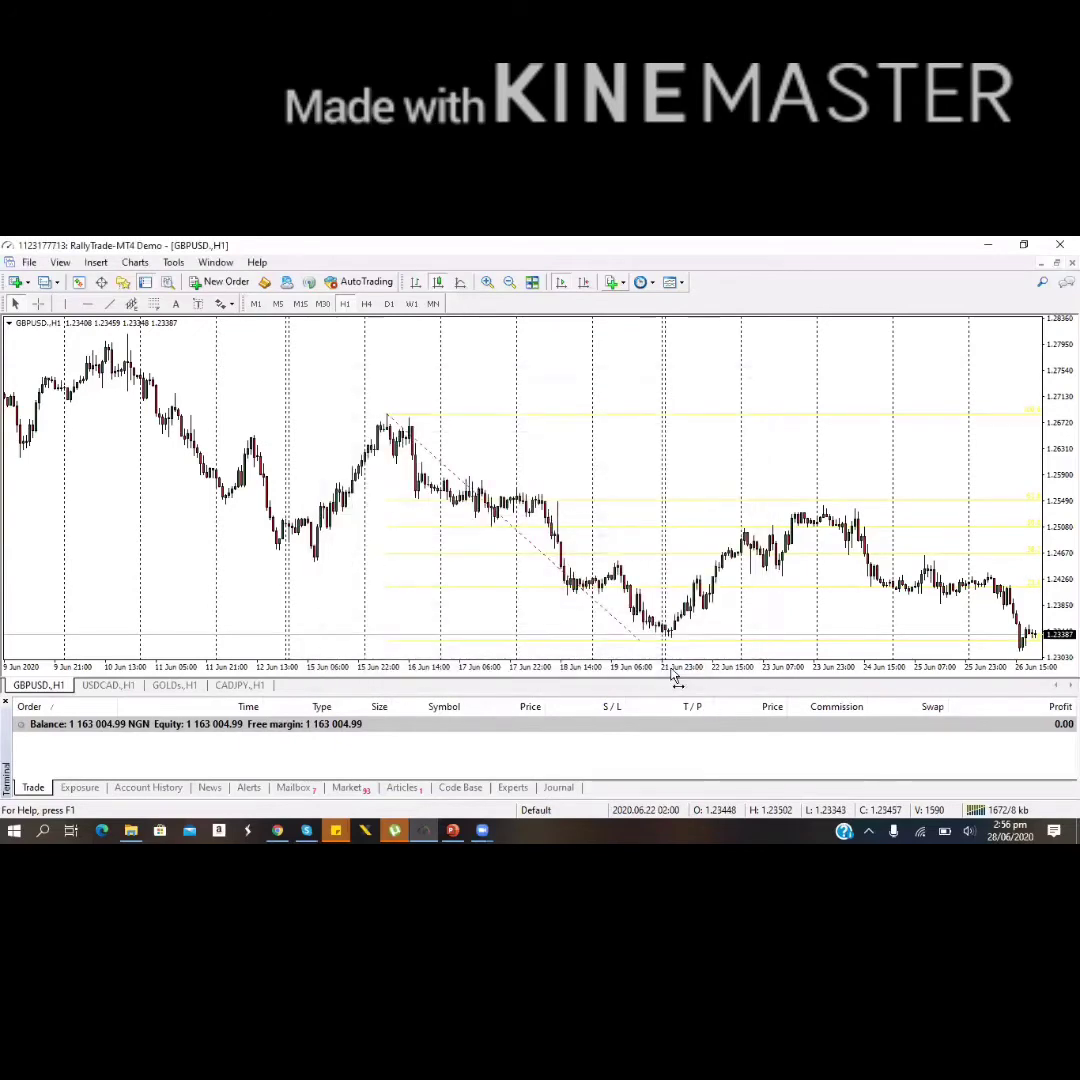
right_click(549, 567)
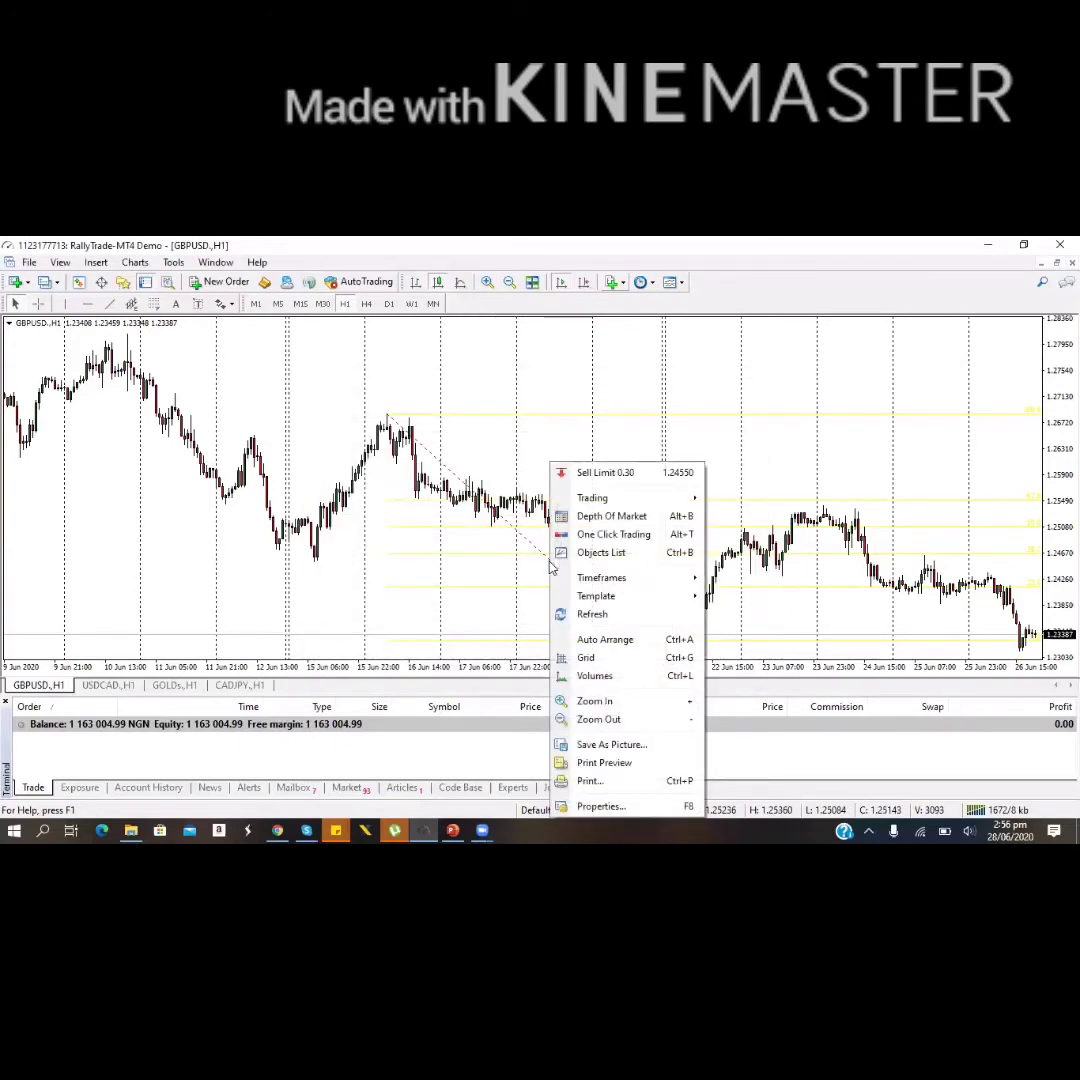
- Set the line style of the Fibonacci retracement's red trend line to solid in its properties
left_click(496, 514)
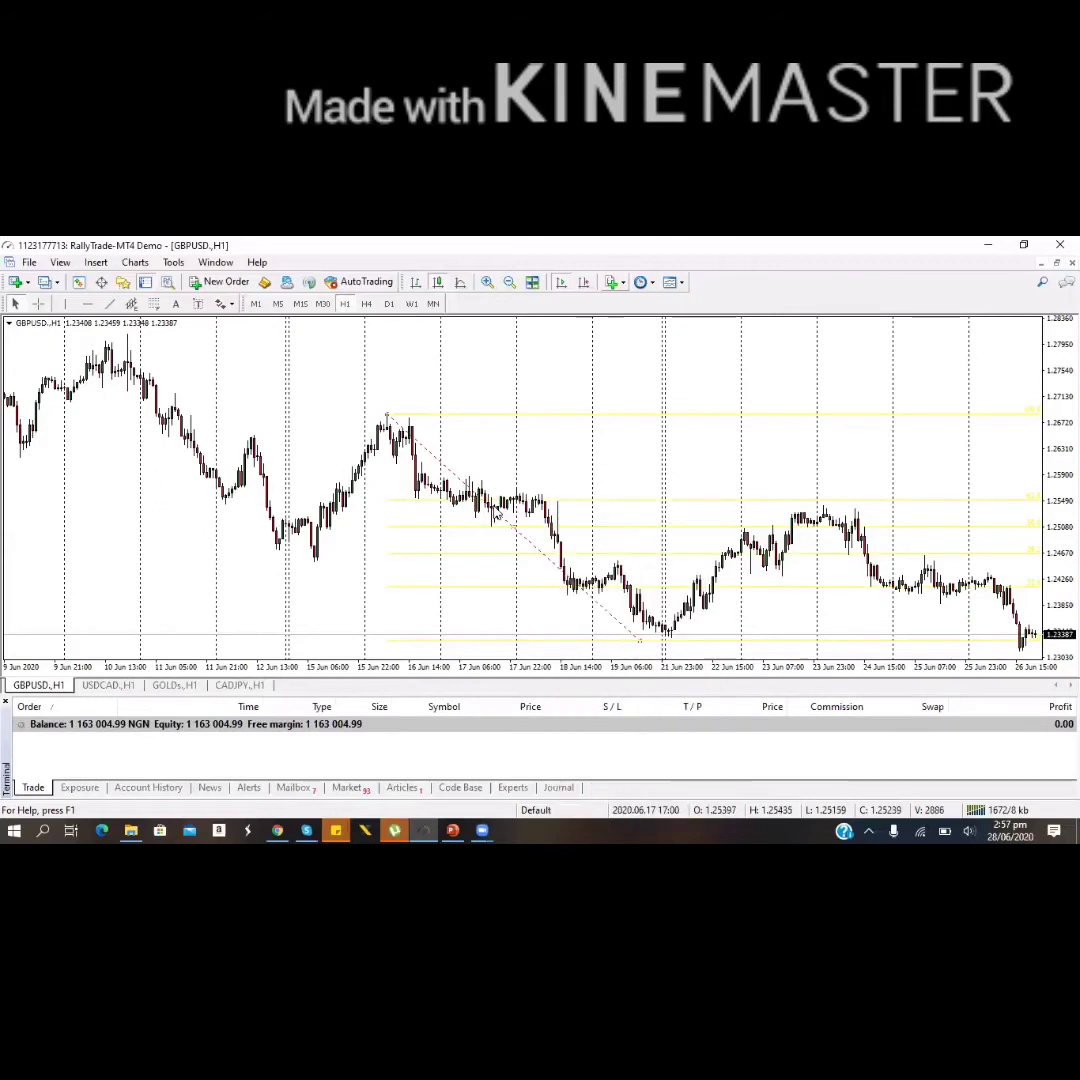
right_click(496, 514)
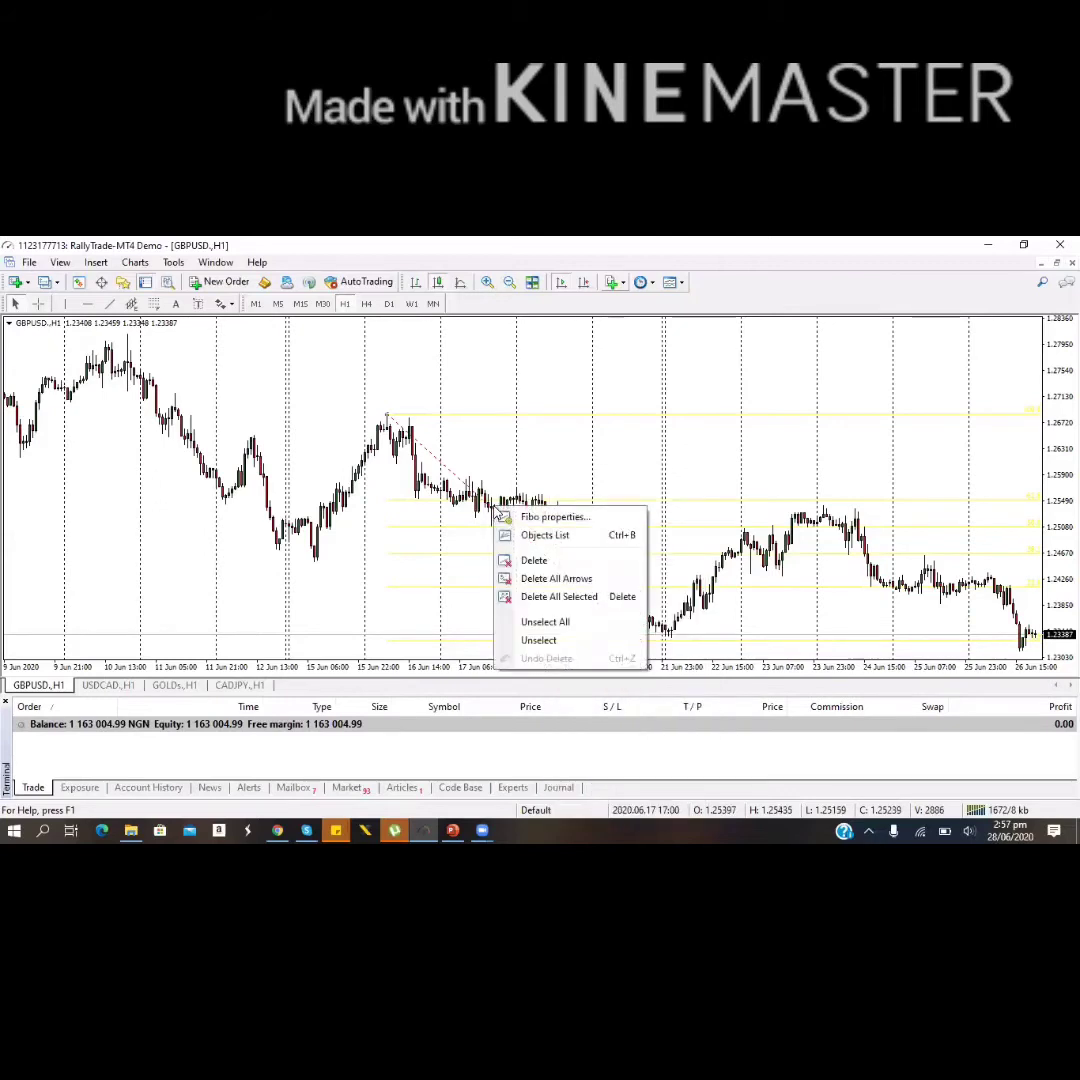
left_click(547, 518)
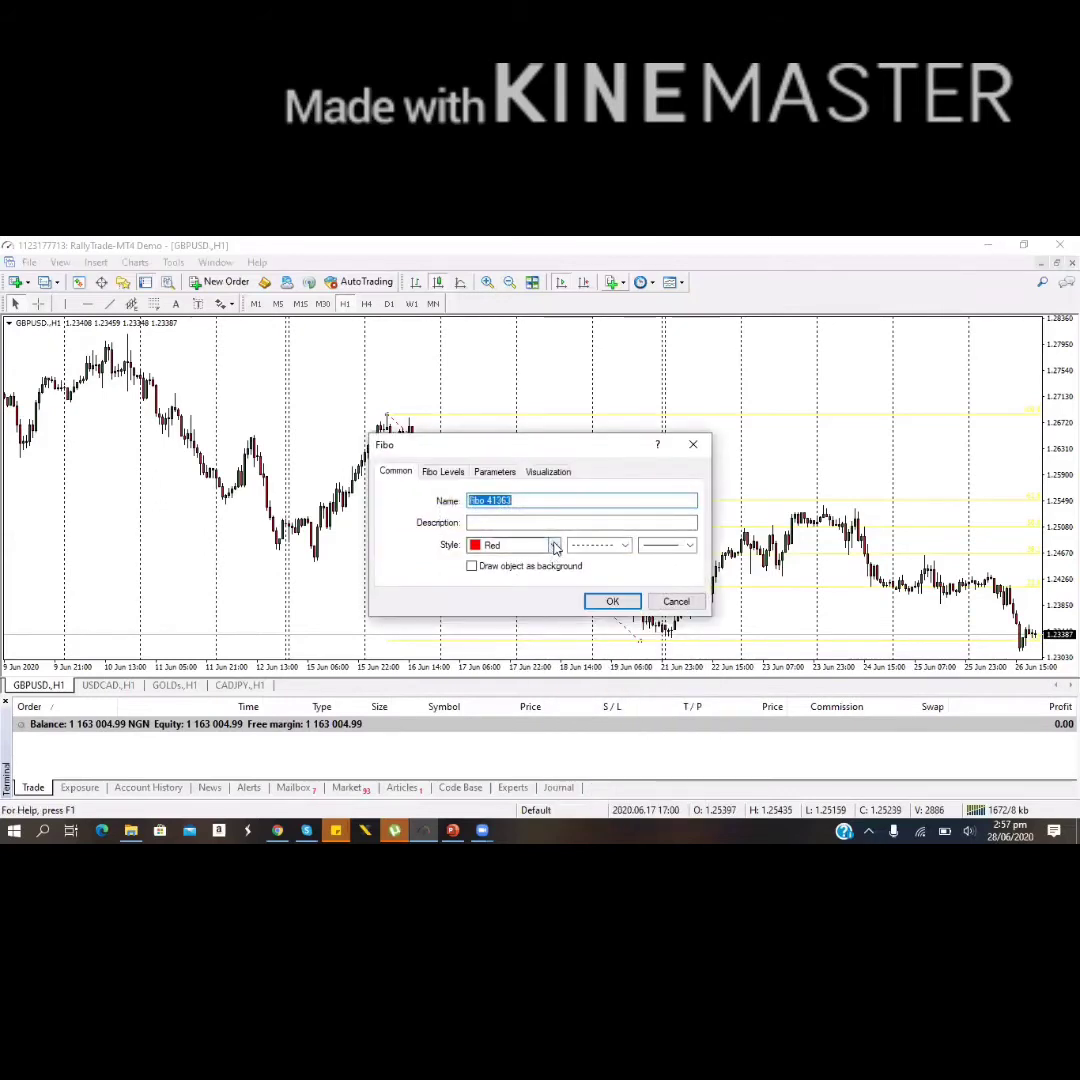
left_click(621, 545)
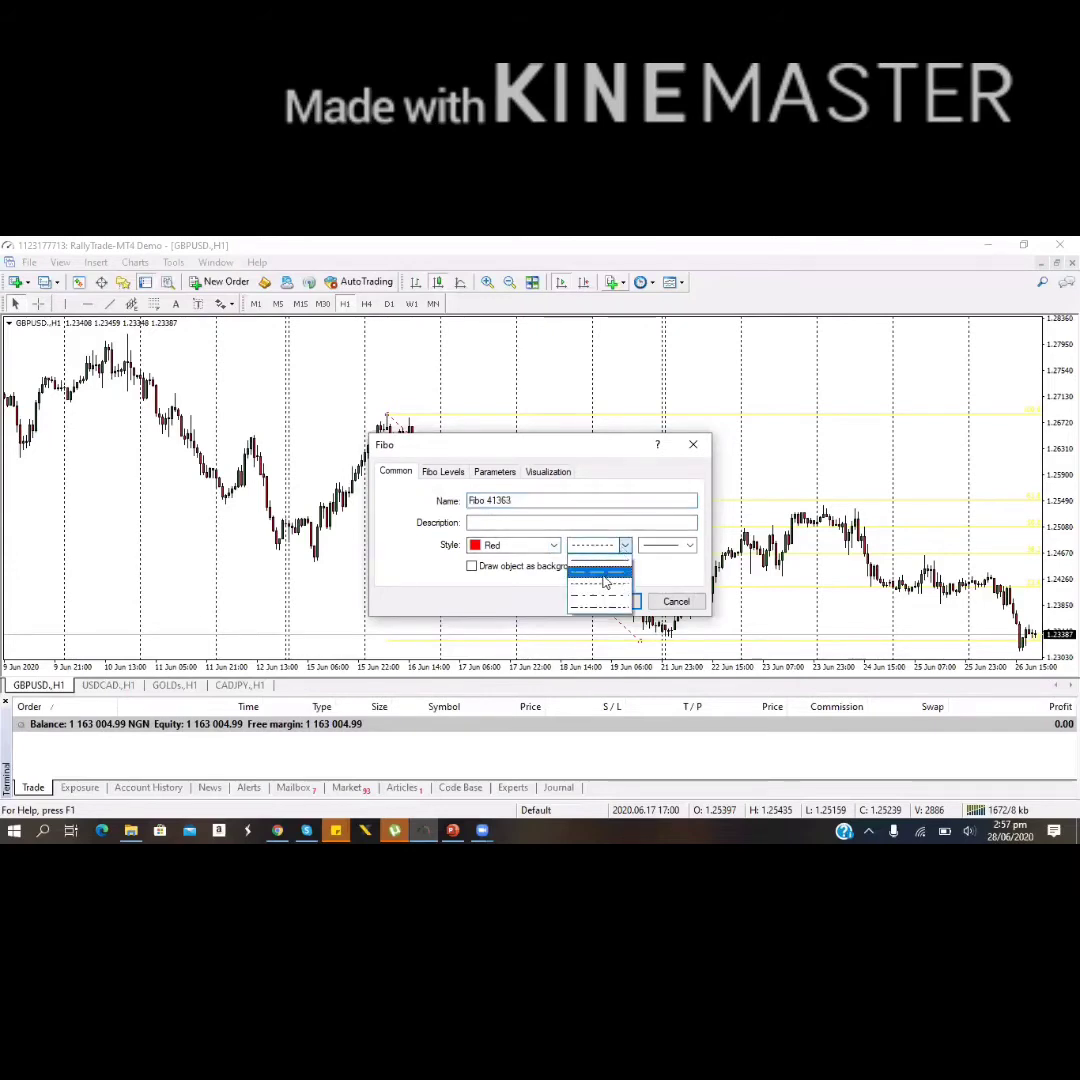
left_click(603, 574)
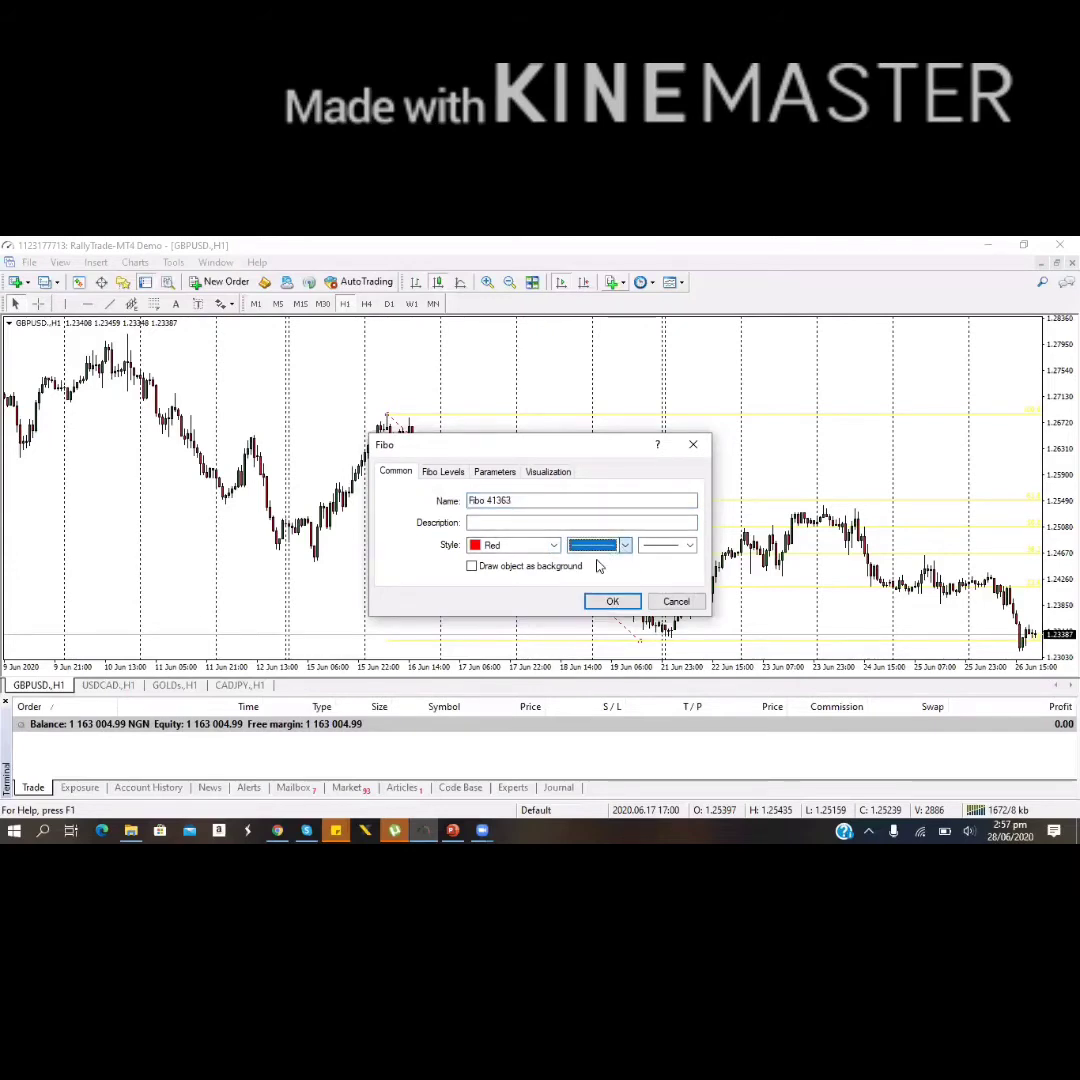
- Change the colour of the Fibonacci levels to Green and apply the properties
left_click(442, 473)
left_click(515, 566)
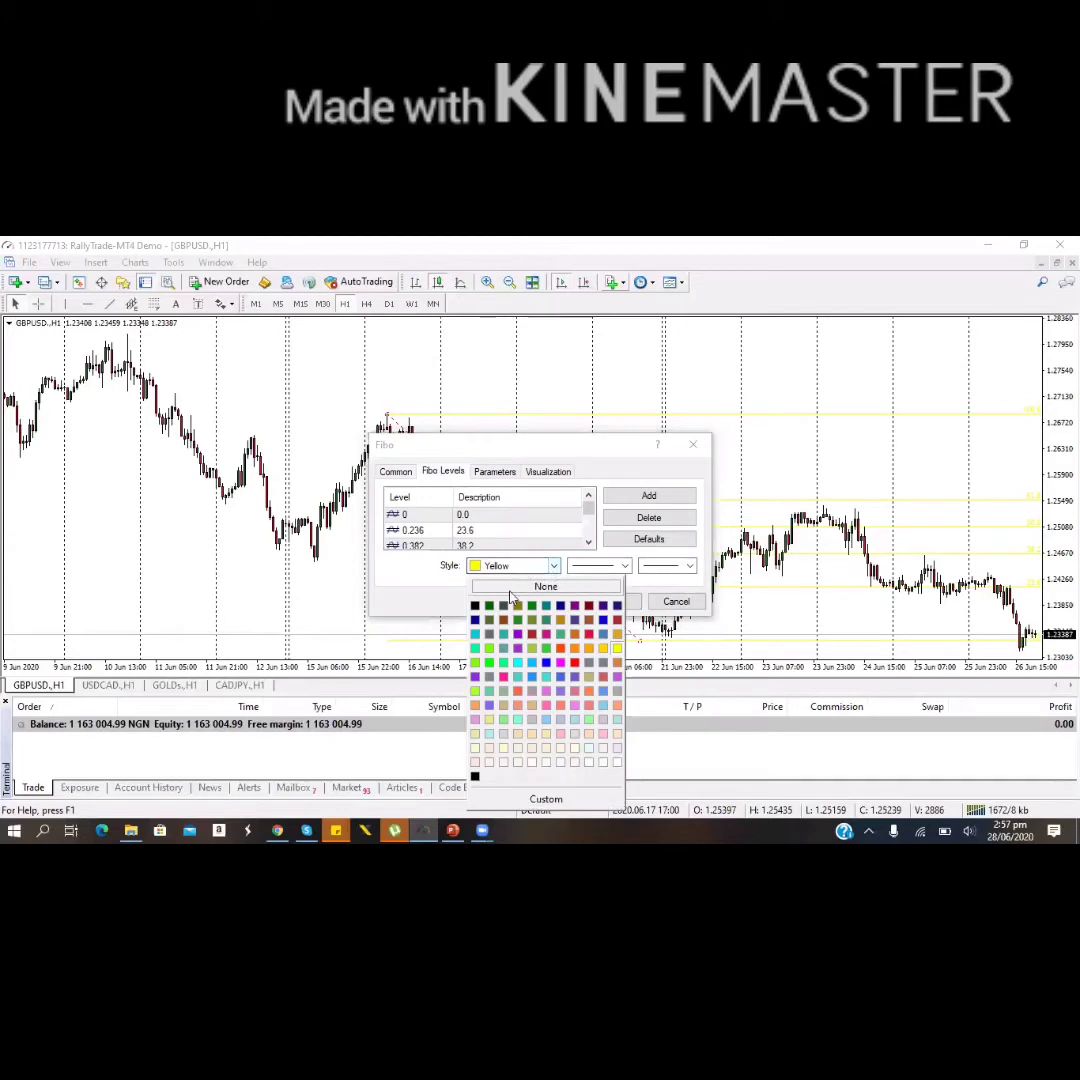
left_click(532, 605)
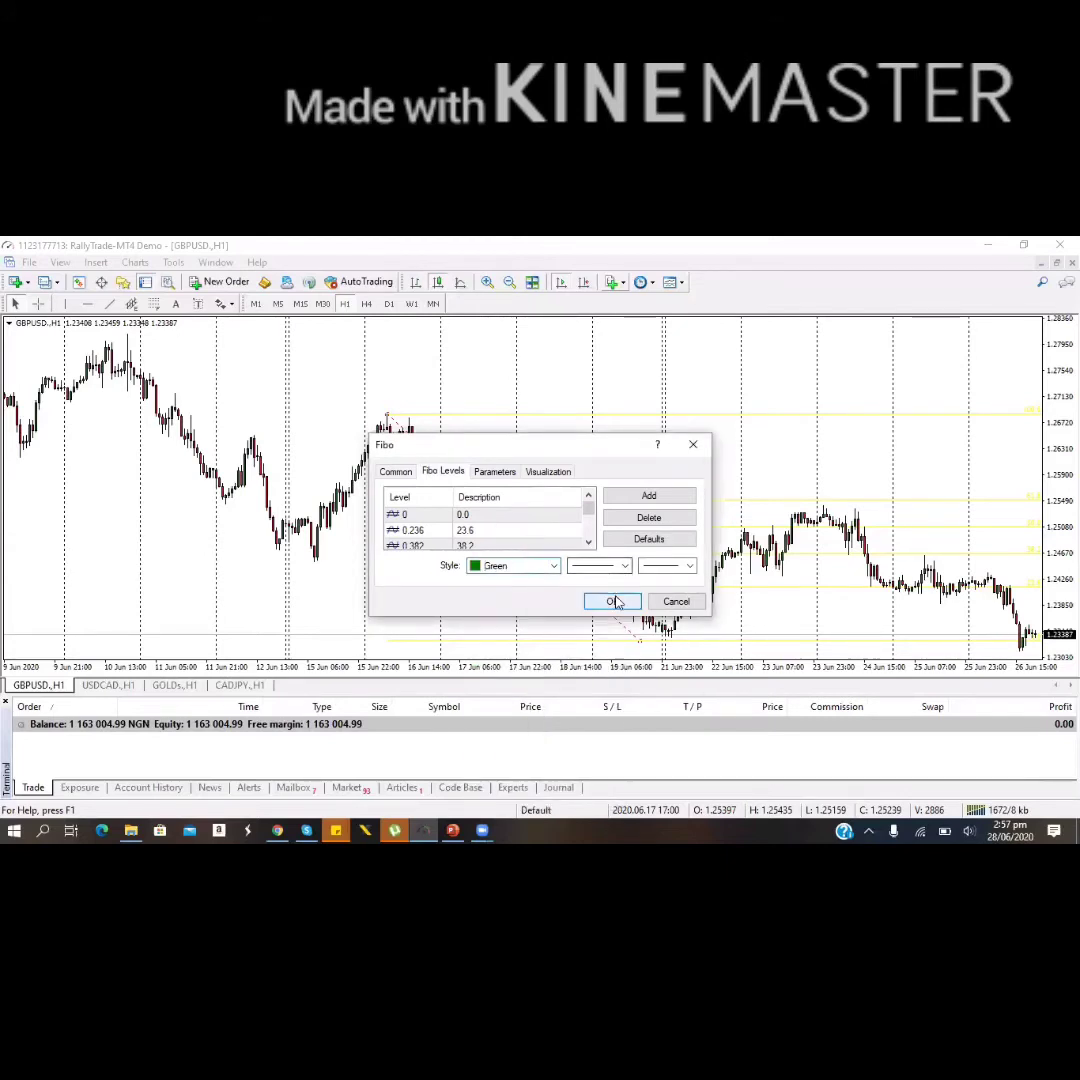
key("Return")
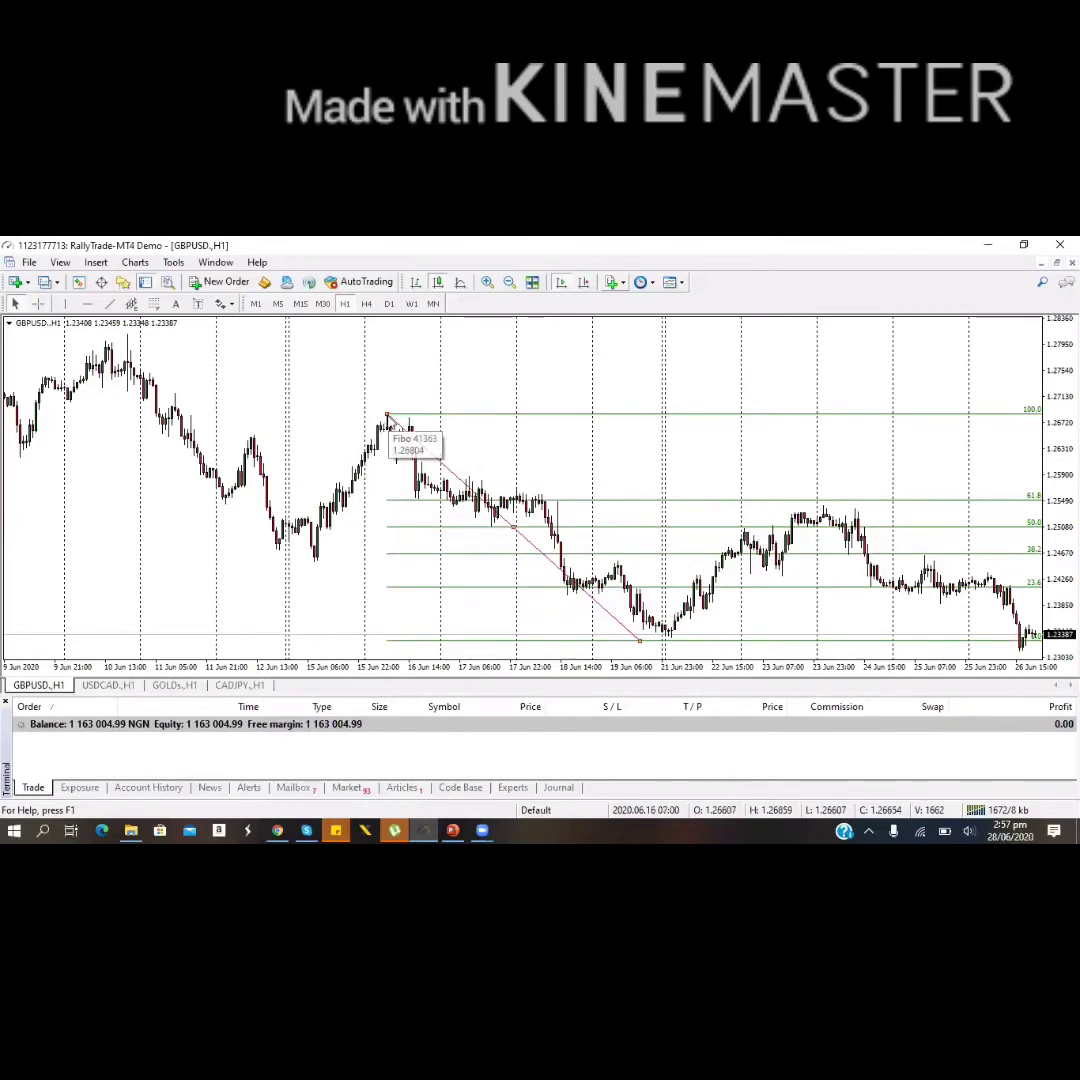
- Adjust the retracement's anchors, placing the upper one at about 1.267 on 16 June and the lower one at about 1.234 on 19 June
left_click_drag(390, 418, 392, 421)
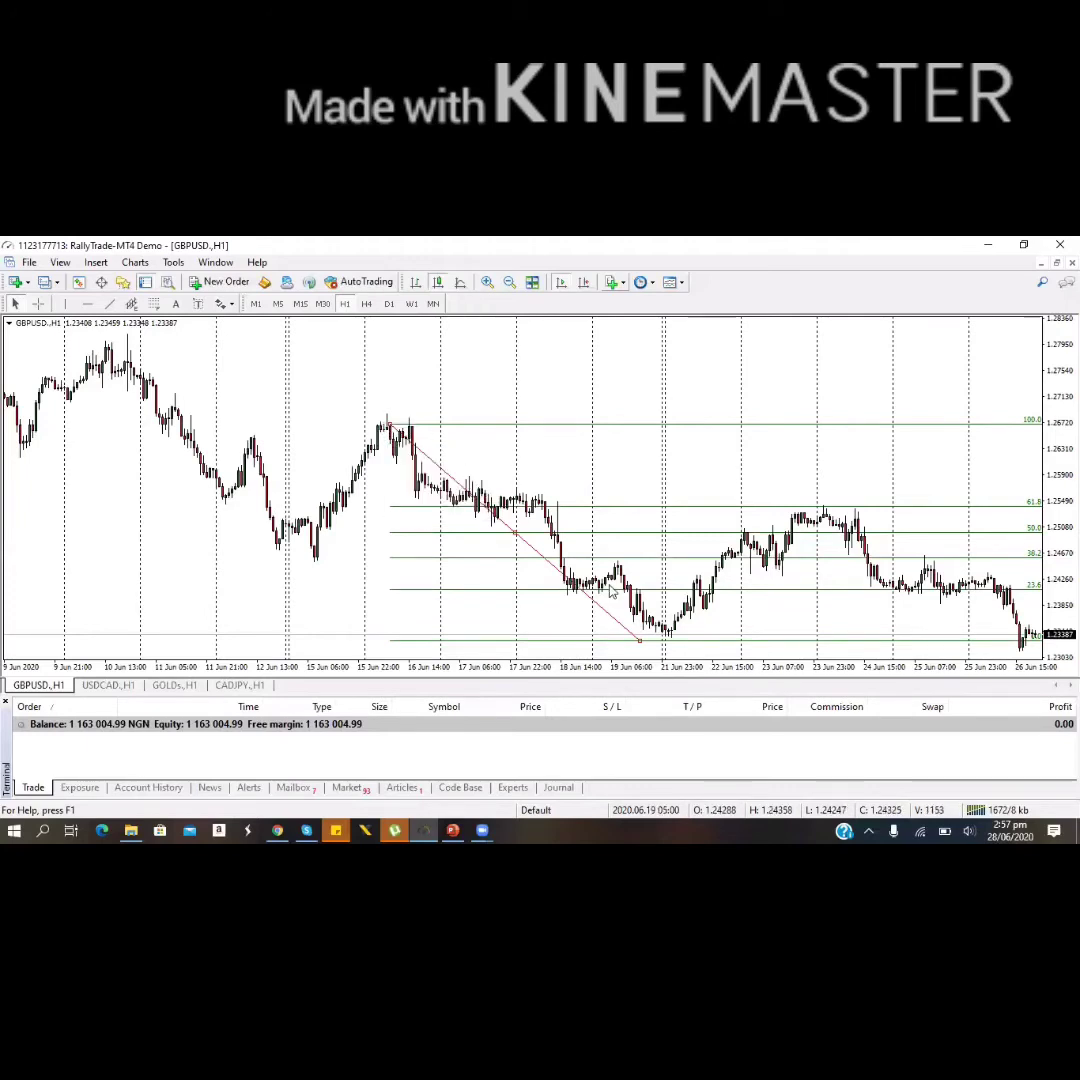
left_click_drag(640, 641, 651, 643)
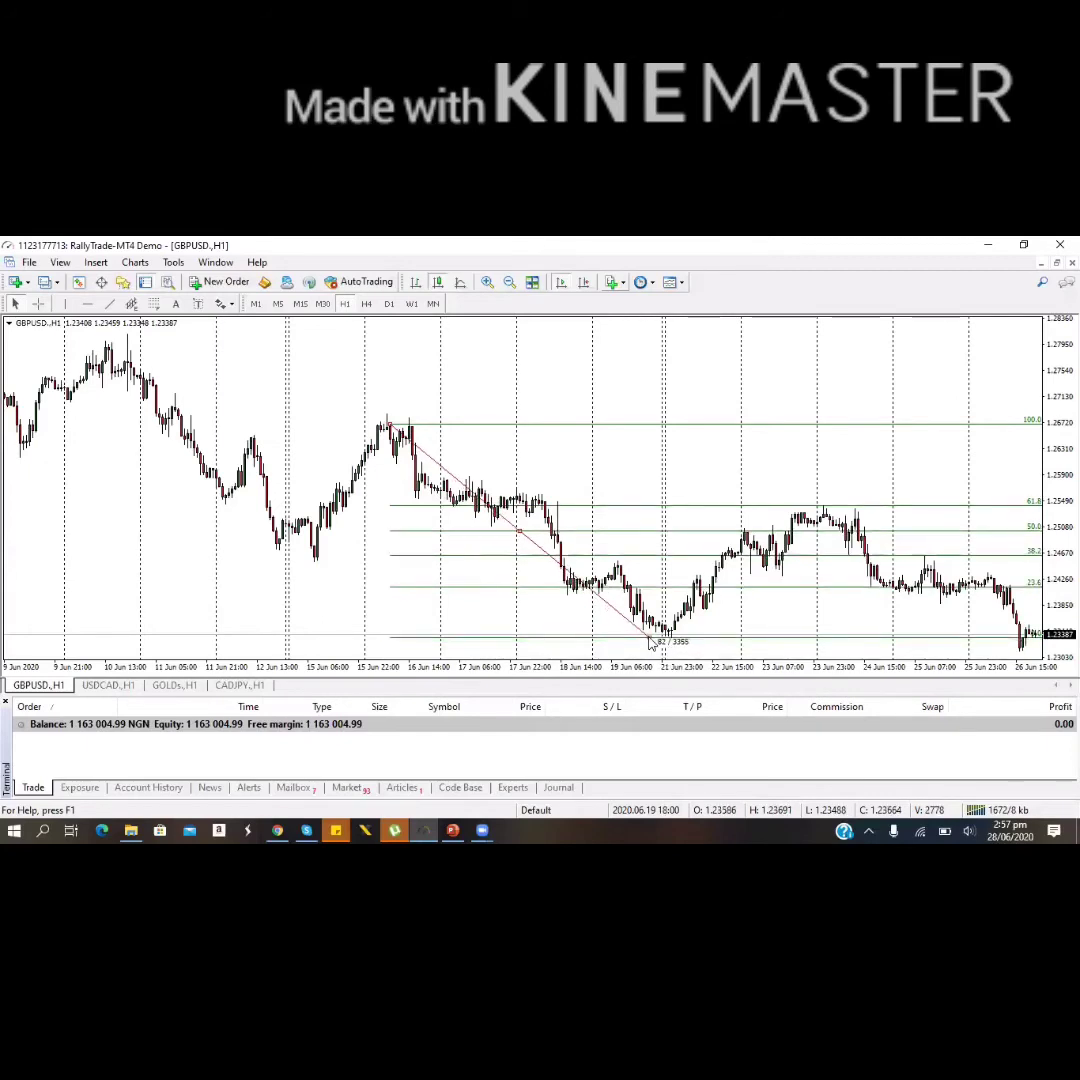
left_click_drag(651, 643, 652, 641)
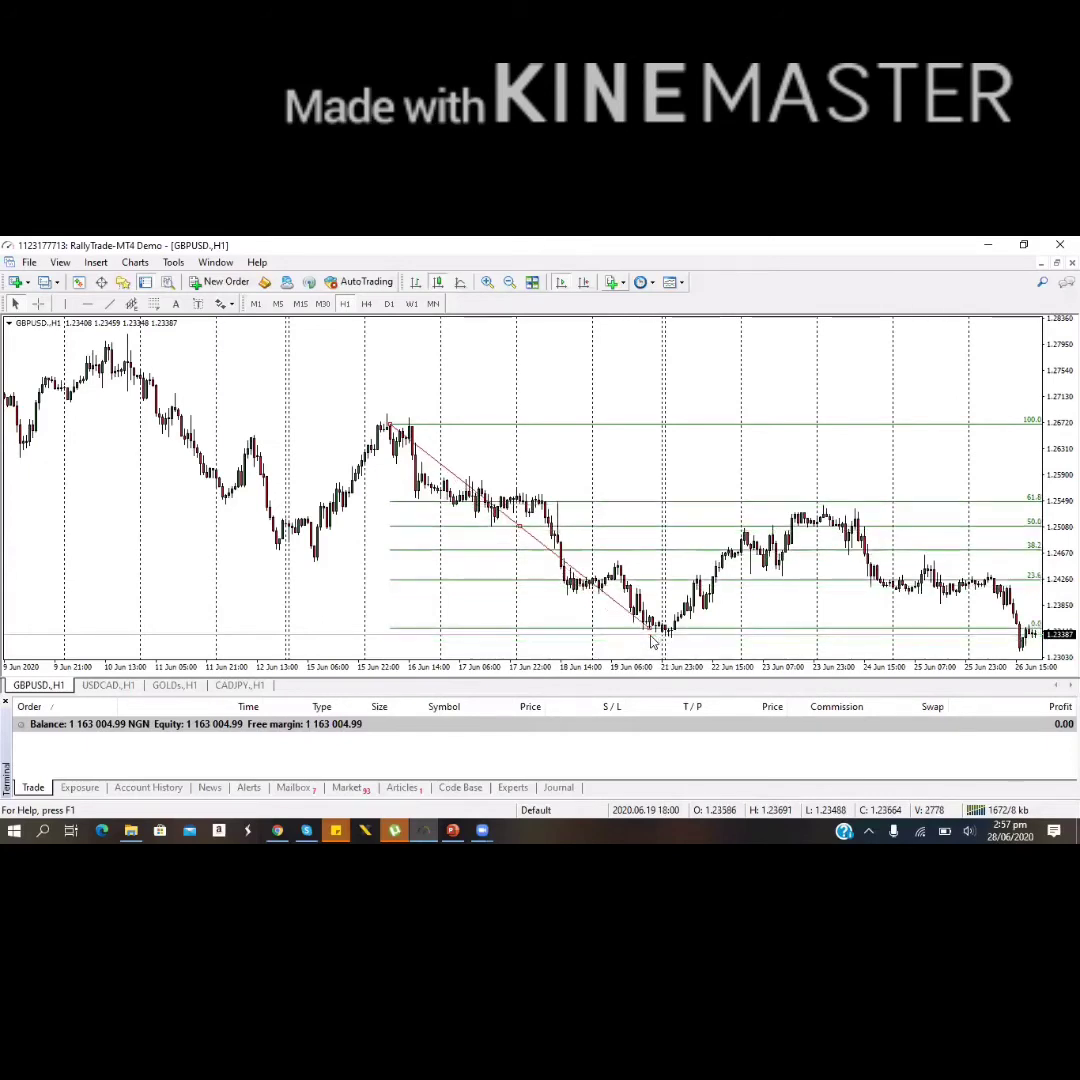
left_click_drag(650, 635, 650, 640)
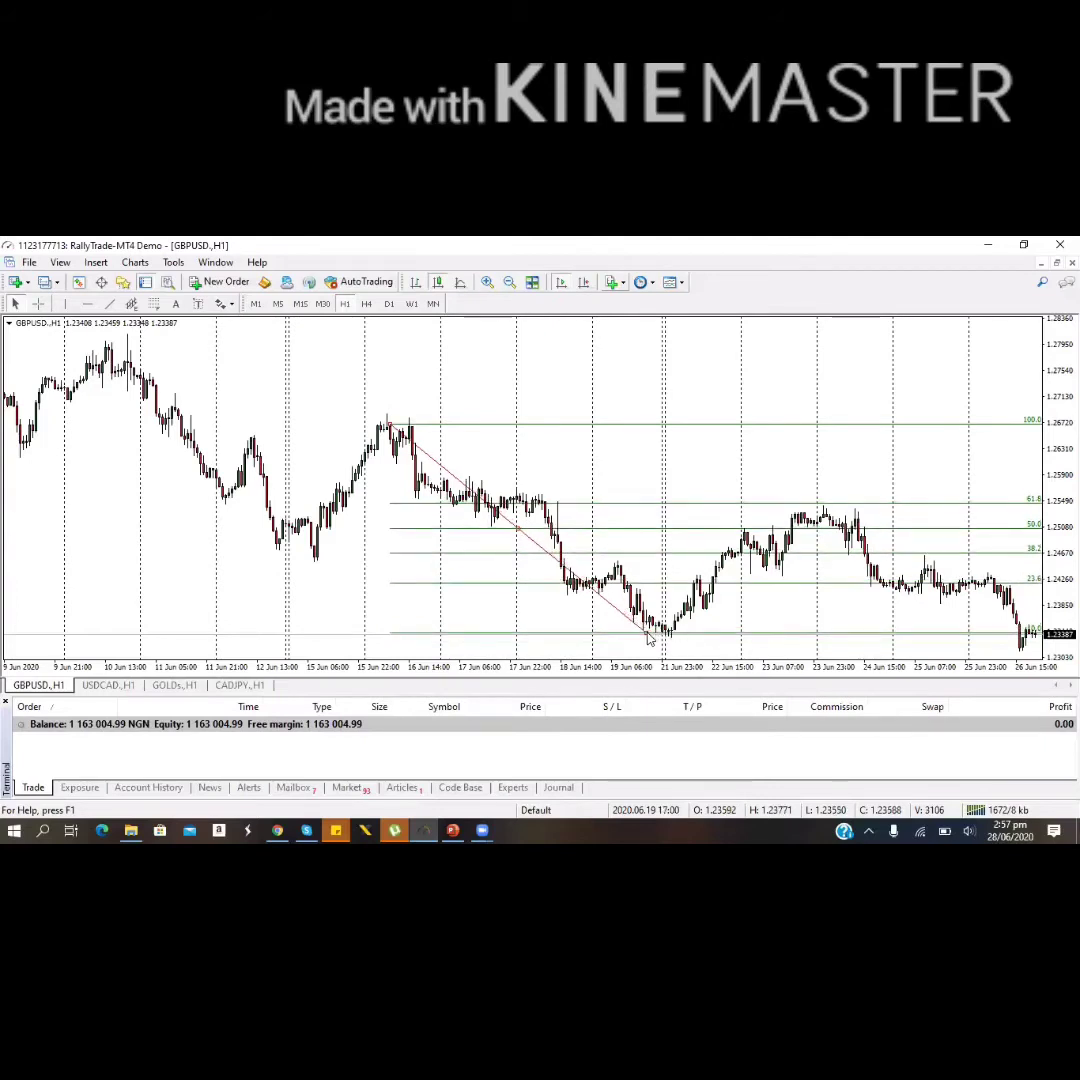
left_click_drag(648, 638, 650, 642)
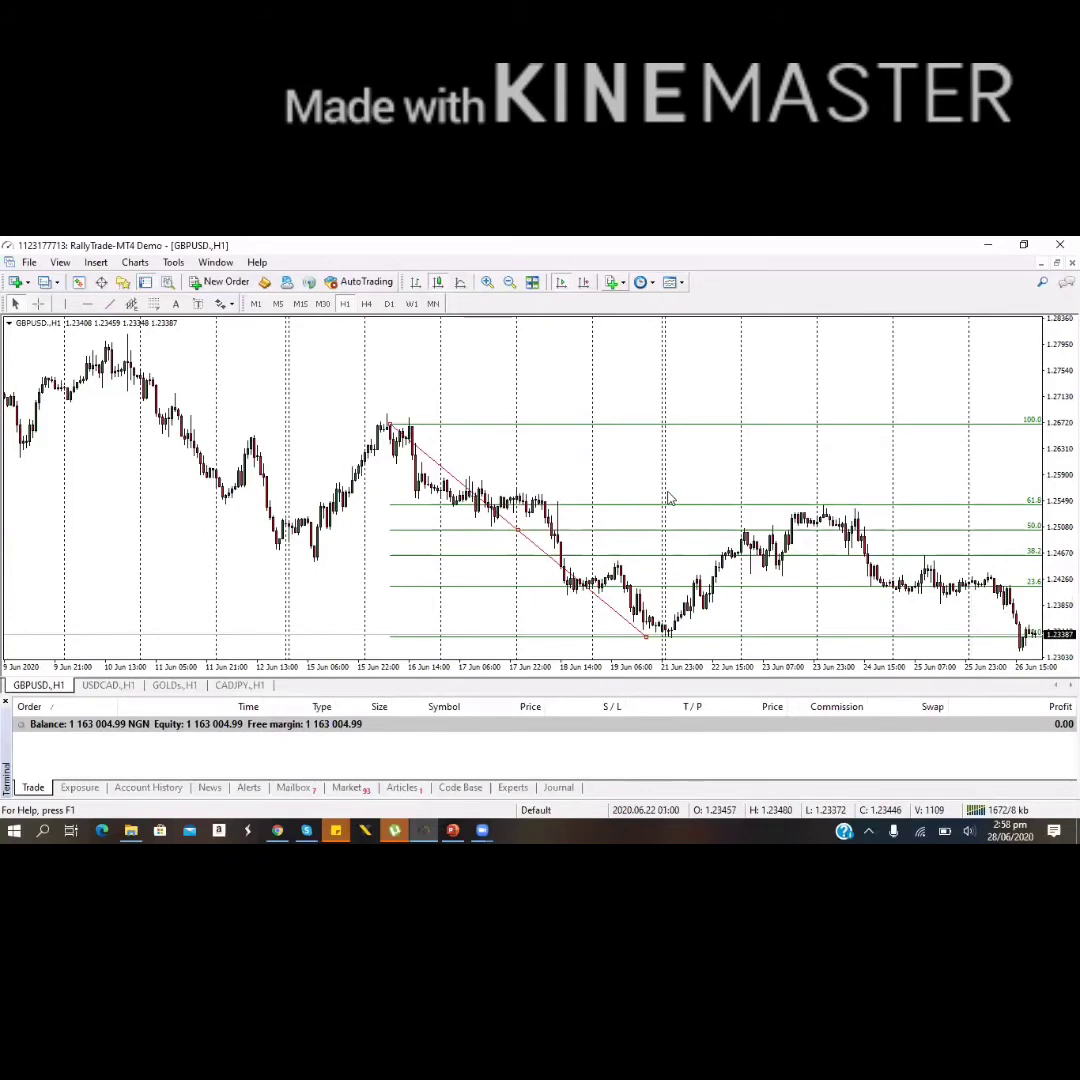
- Delete the Fibonacci retracement from the GBPUSD chart
key("Delete")
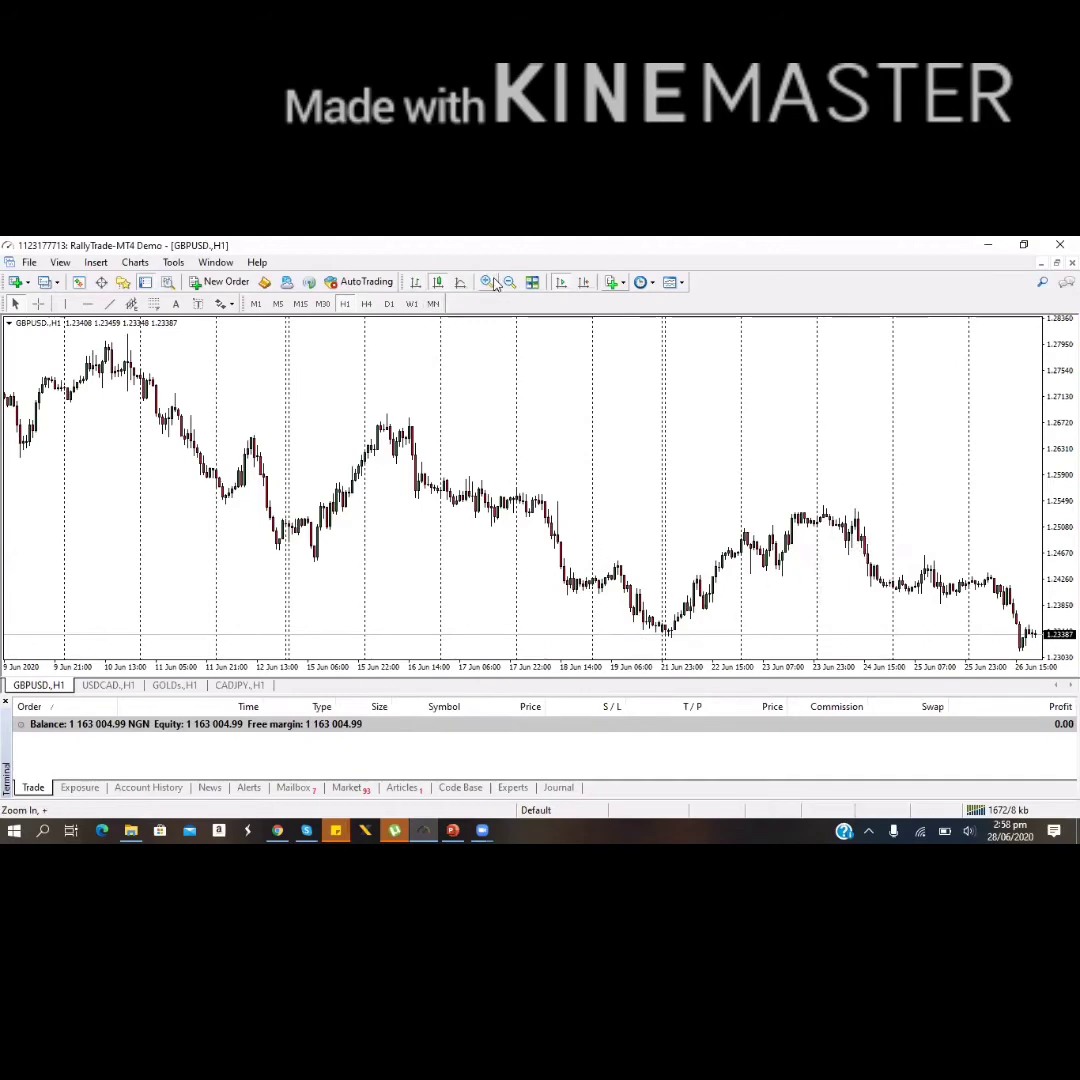
left_click(509, 282)
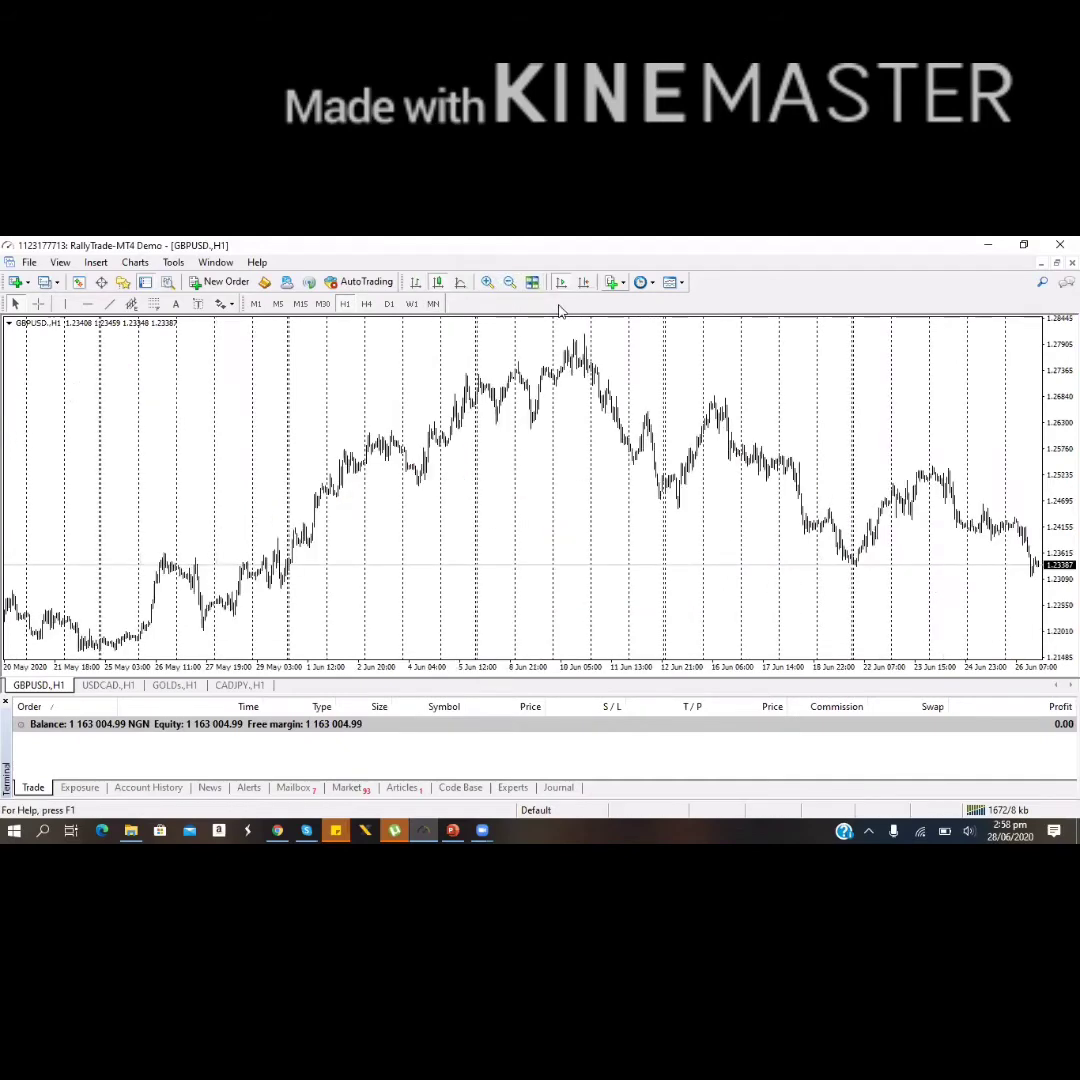
key("plus")
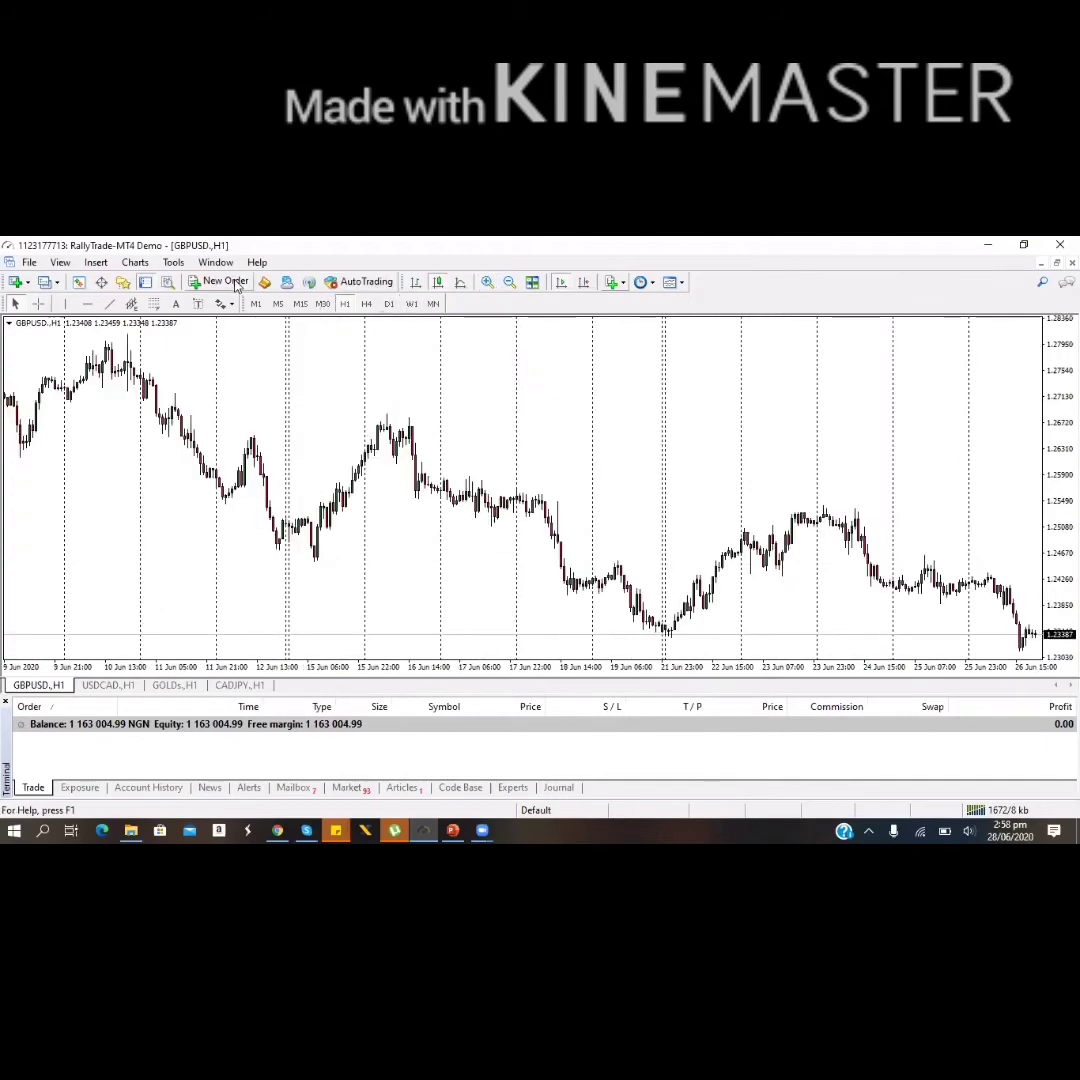
- Draw a thin horizontal rectangle at about 1.234 on the GBPUSD chart, from the 19 June lows to the latest 26 June candles
left_click(96, 262)
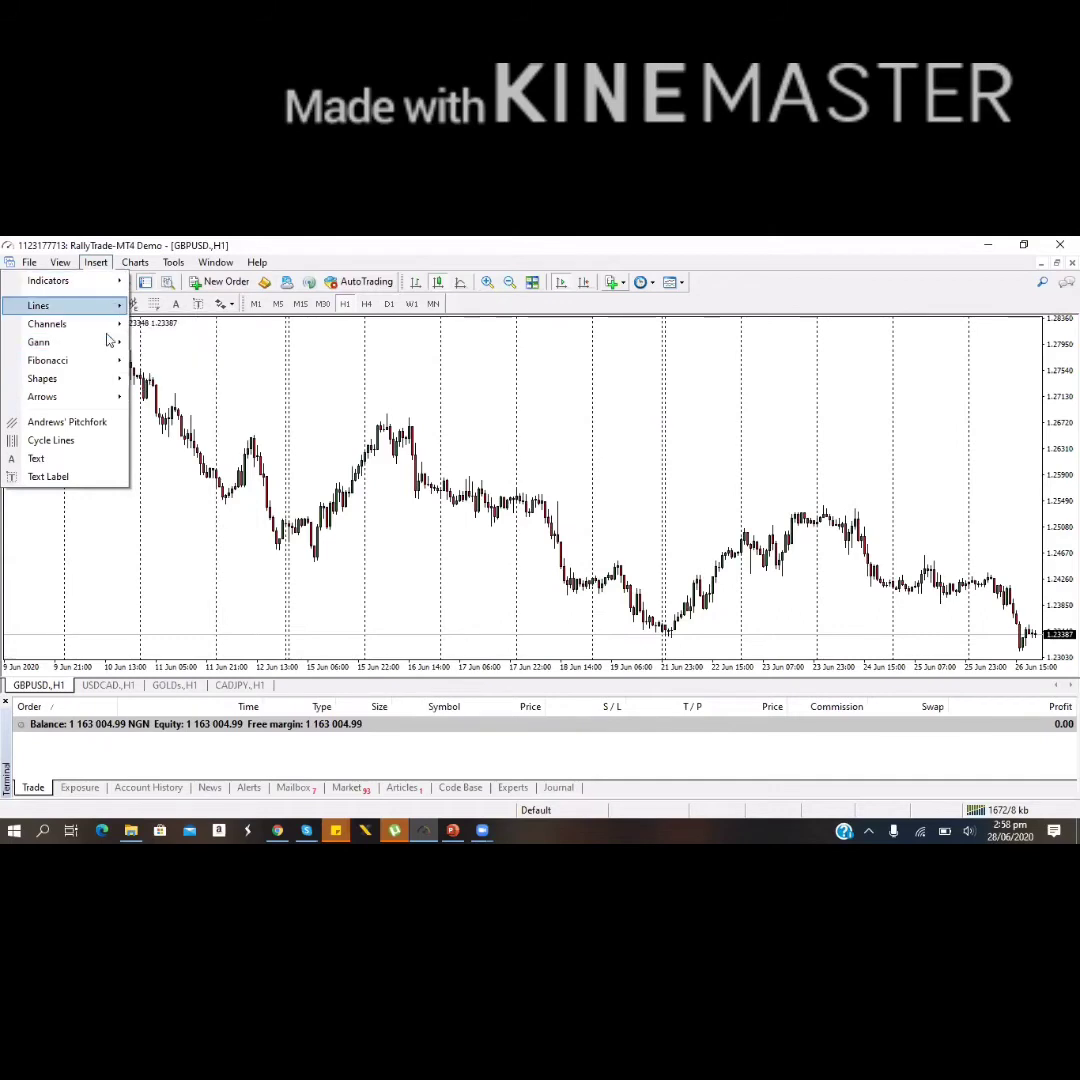
mouse_move(108, 370)
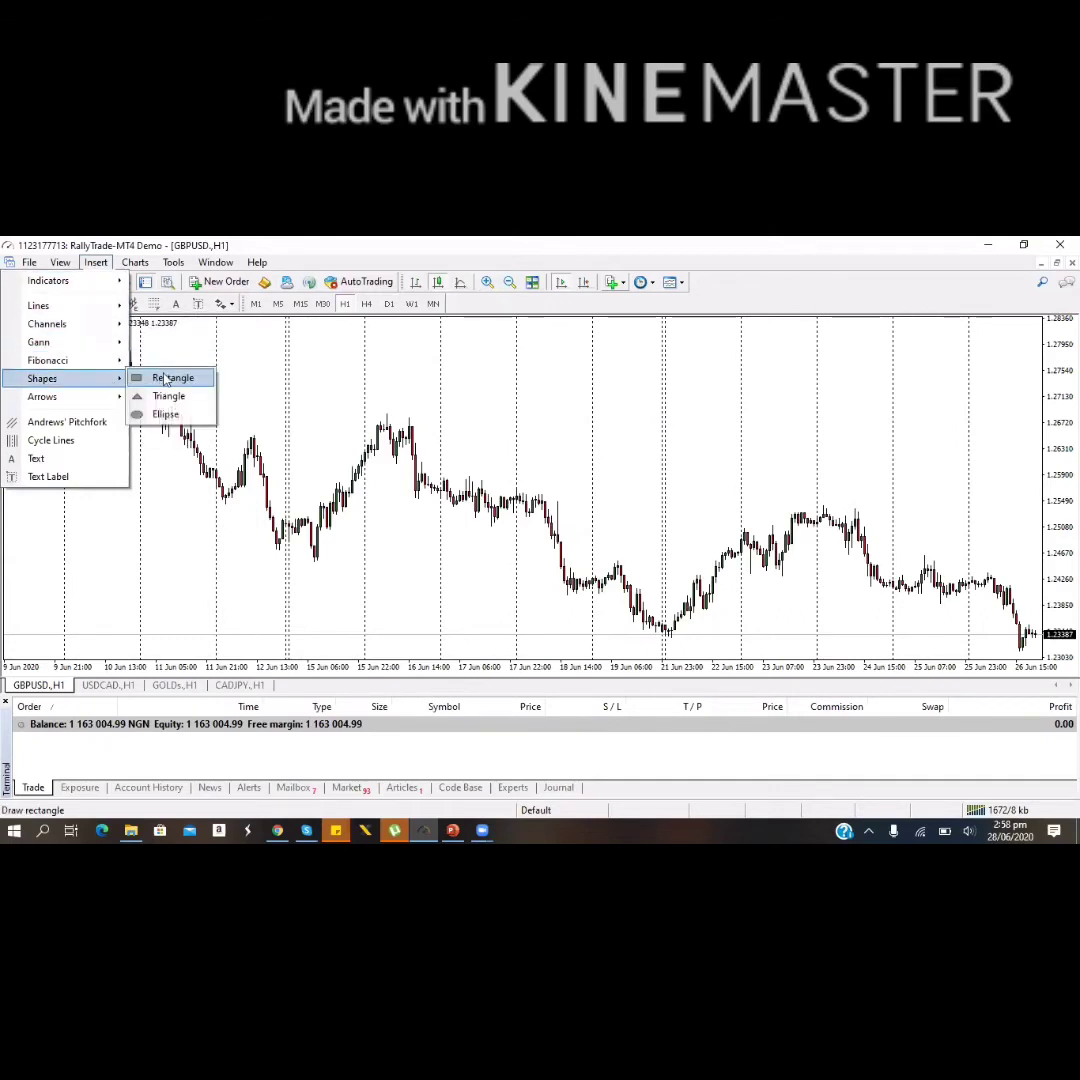
left_click(140, 317)
left_click_drag(623, 628, 955, 644)
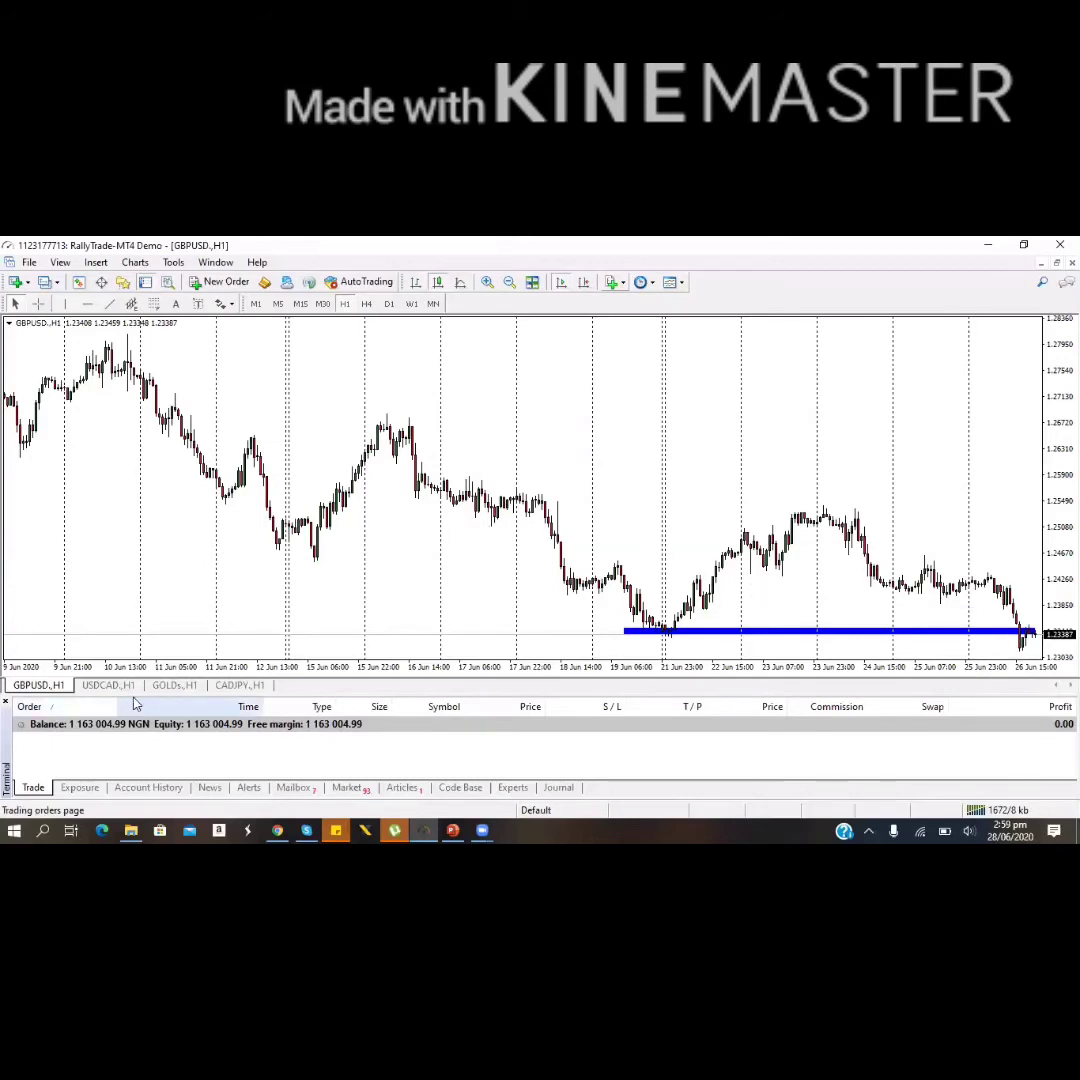
- Show the USDCAD chart on the H4 timeframe with enlarged candles
left_click(110, 685)
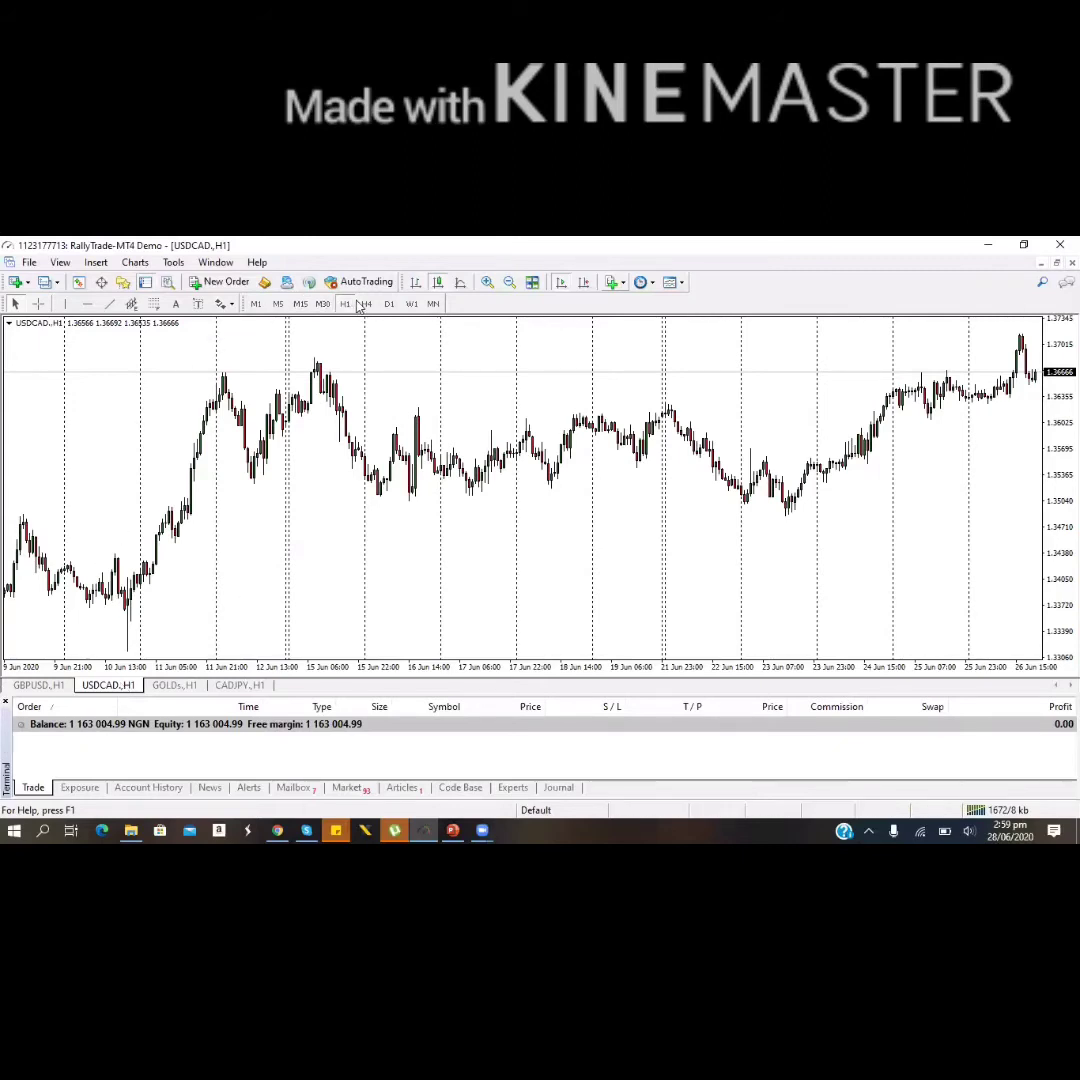
left_click(364, 304)
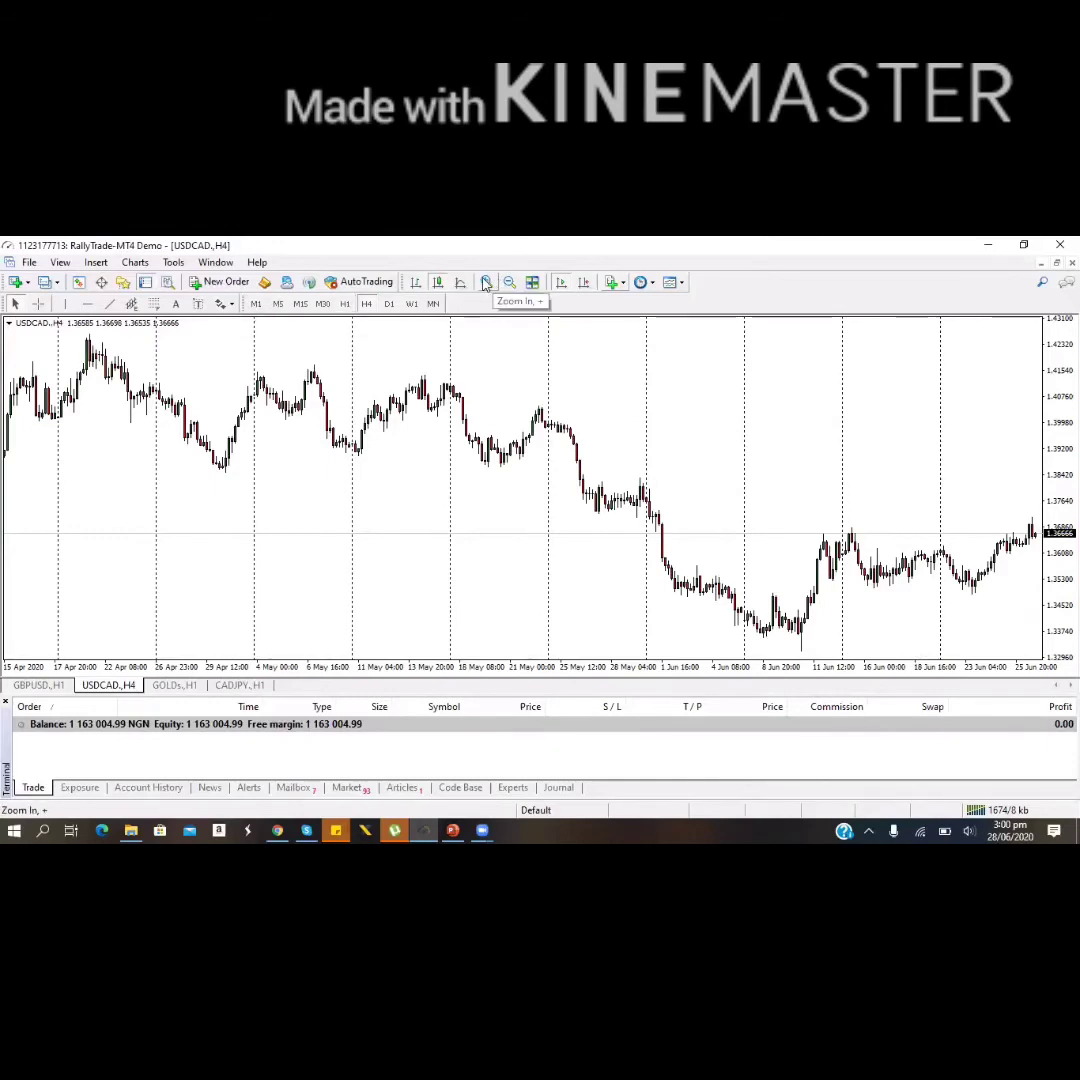
key("plus")
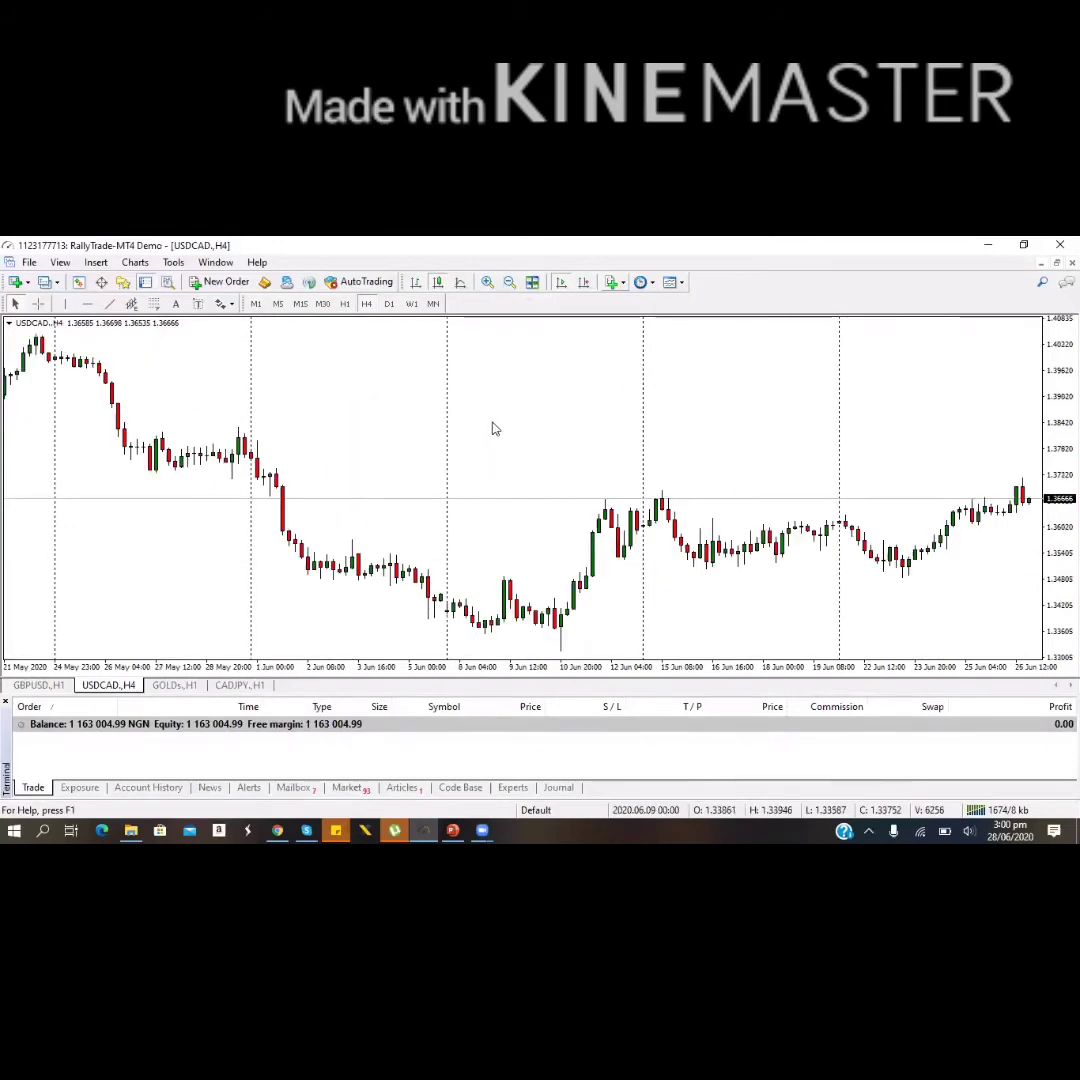
- Show the USDCAD chart on the M15 timeframe, covering the price action from 23 to 26 June
left_click(300, 305)
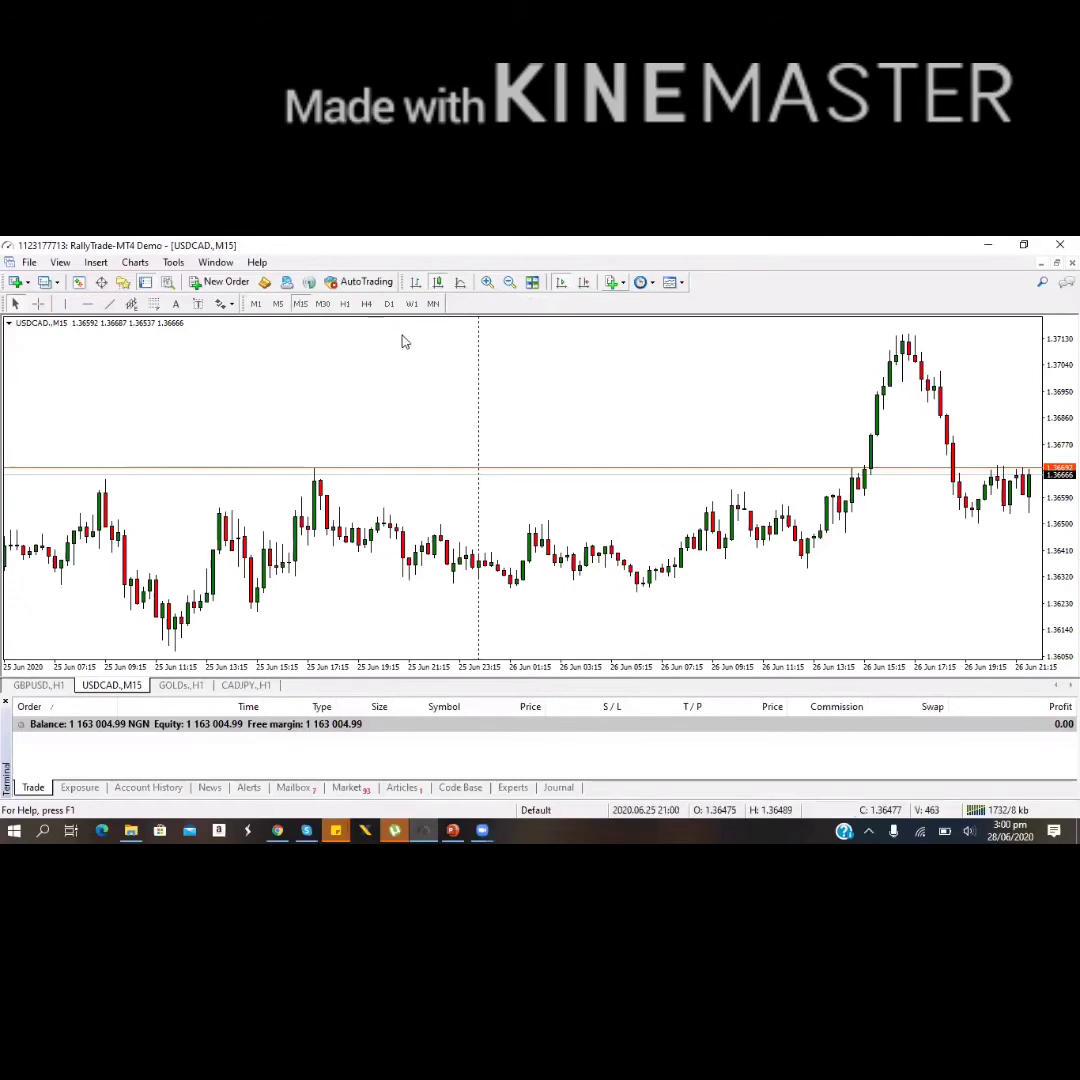
left_click(487, 282)
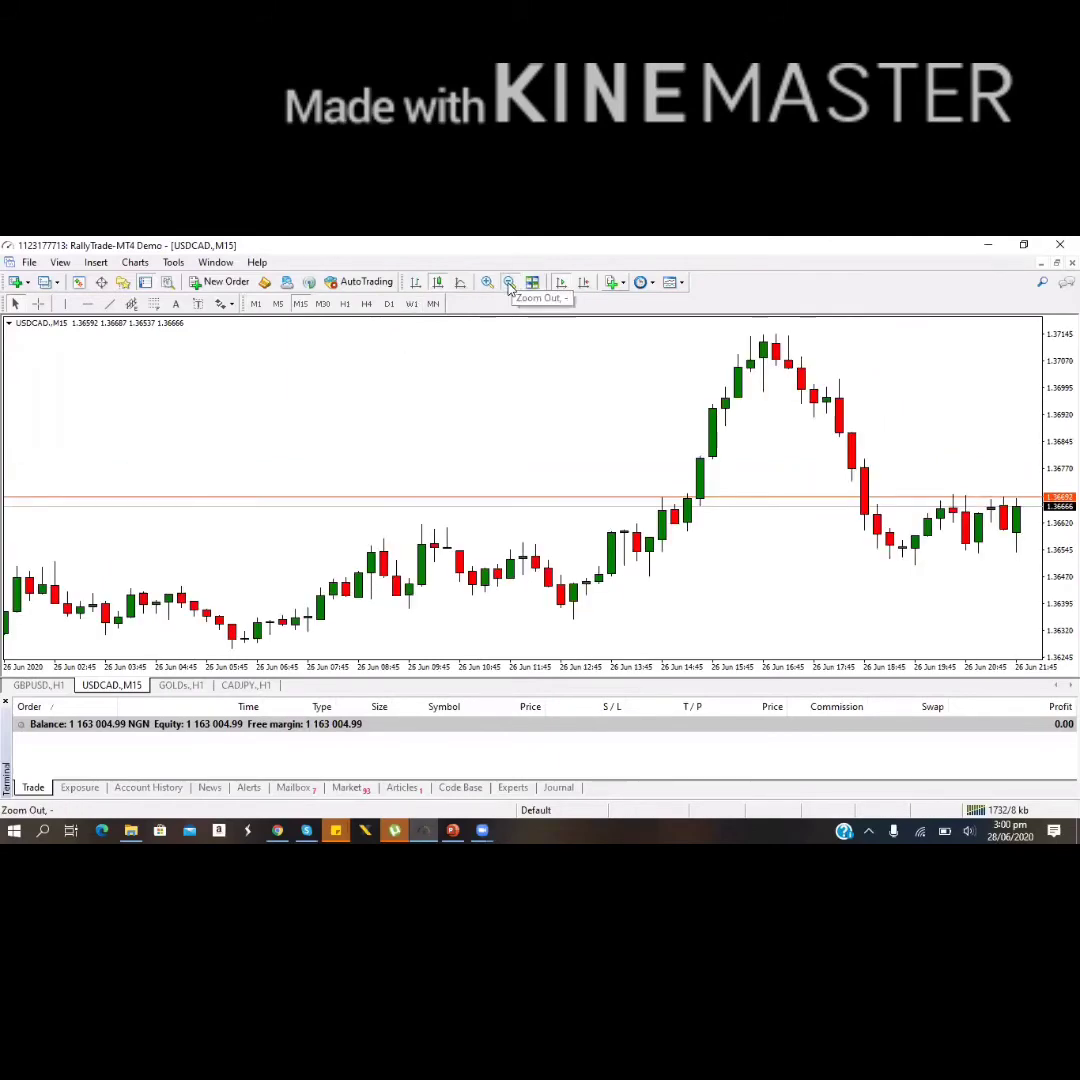
left_click(508, 283)
left_click(508, 283)
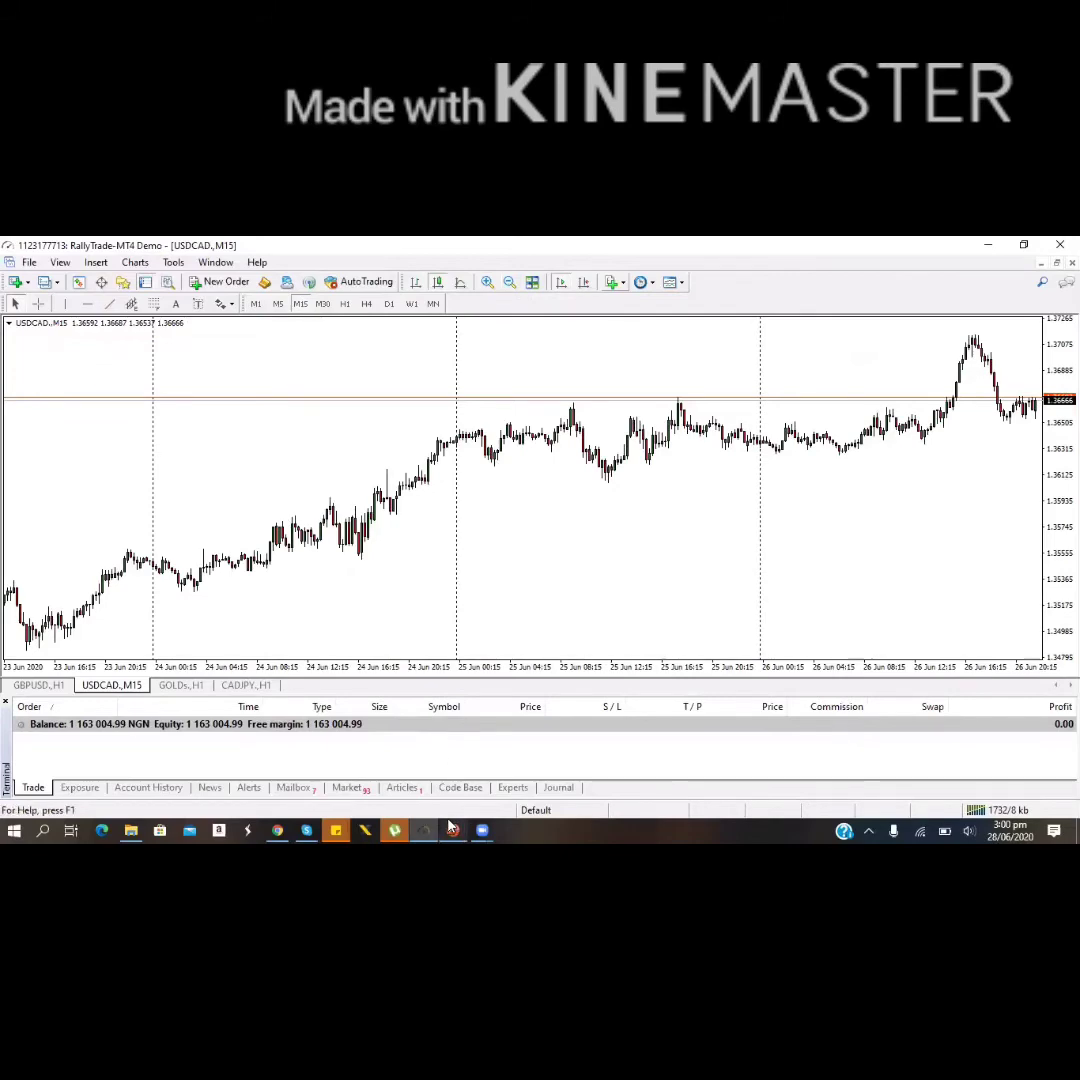
- Switch to PowerPoint to view the Ascending Triangle slide of the Forex Presentation New deck
left_click(453, 828)
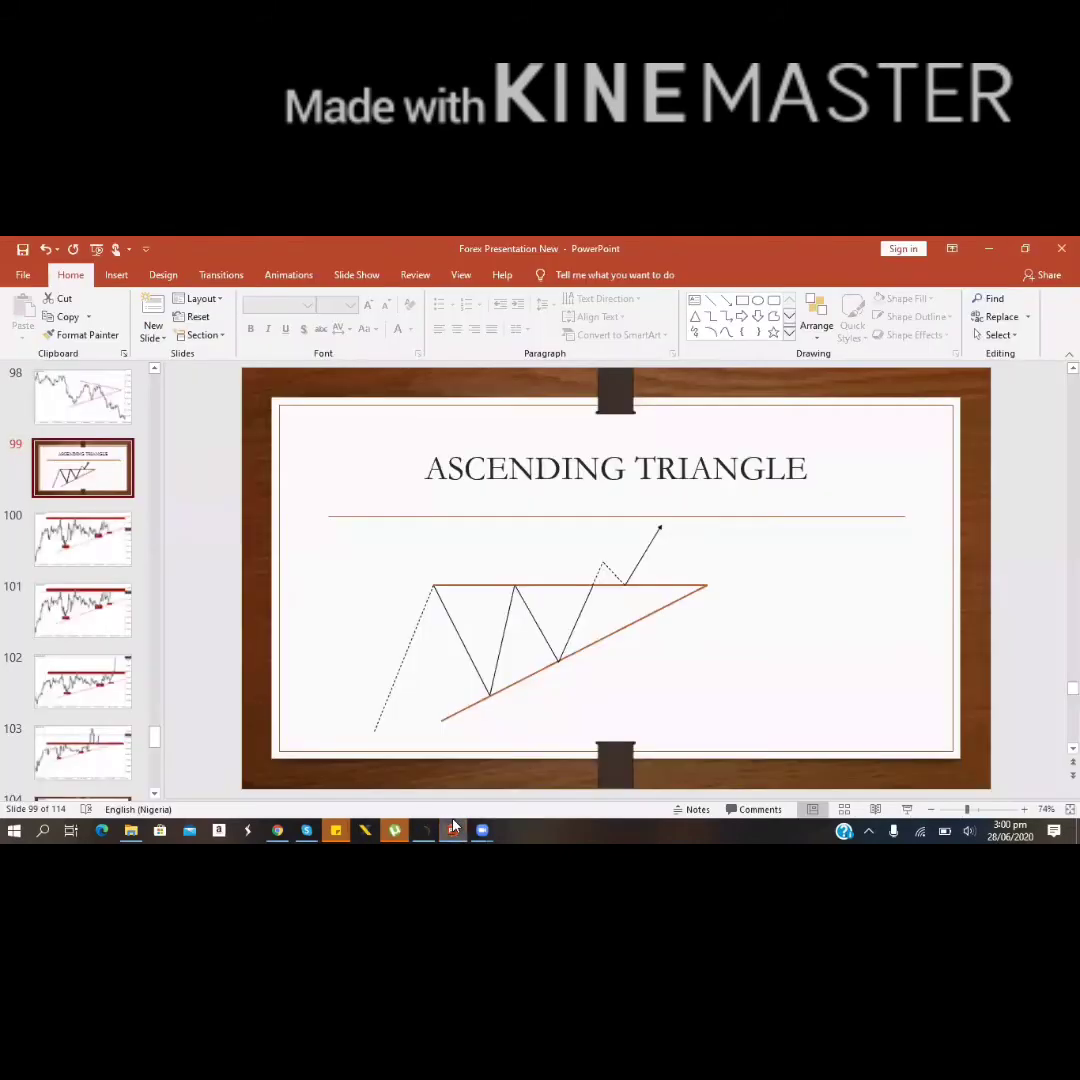
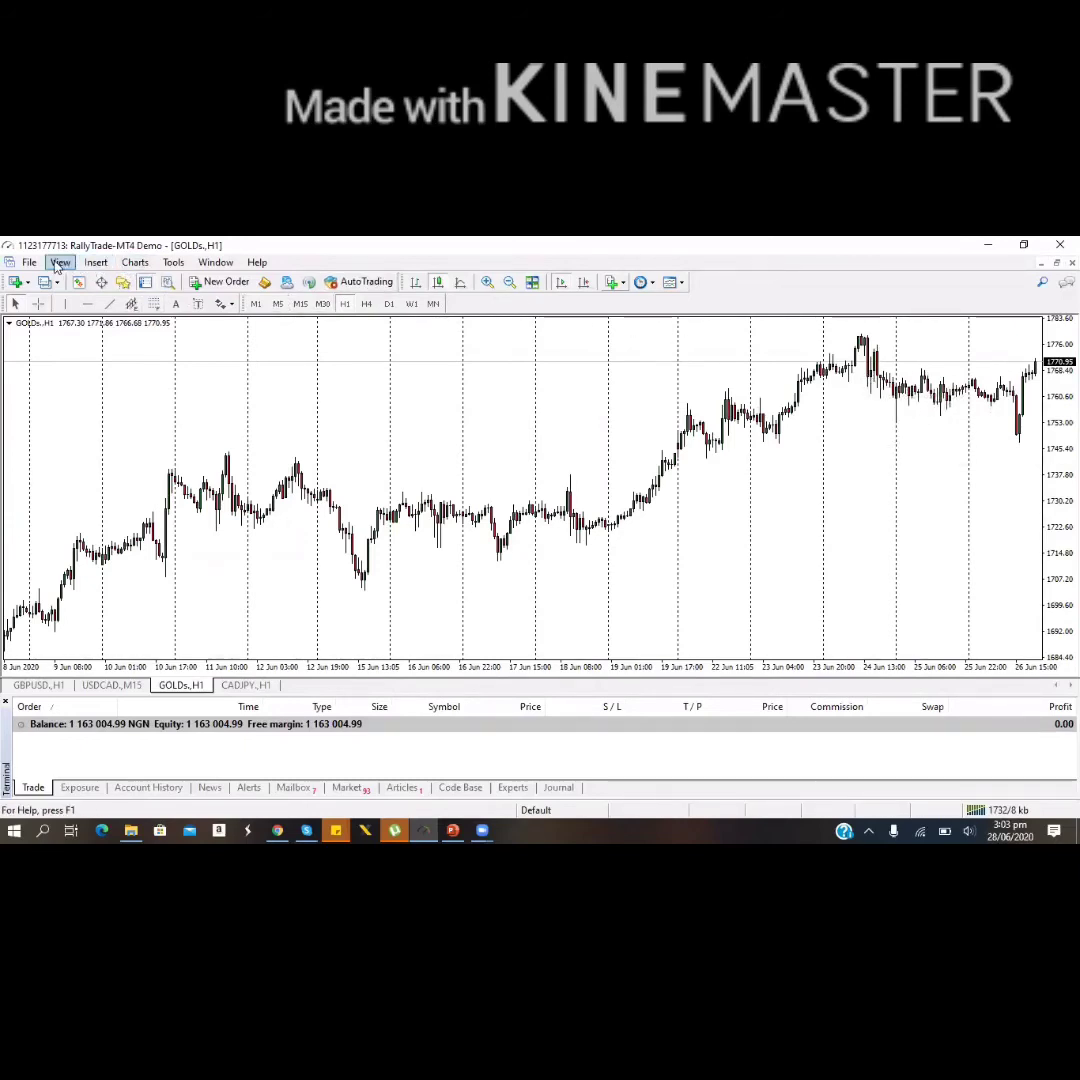
- Draw a rectangle on the GOLDs H1 chart around the 24 to 26 June consolidation, from about 1767 down to about 1758
left_click(96, 262)
mouse_move(158, 330)
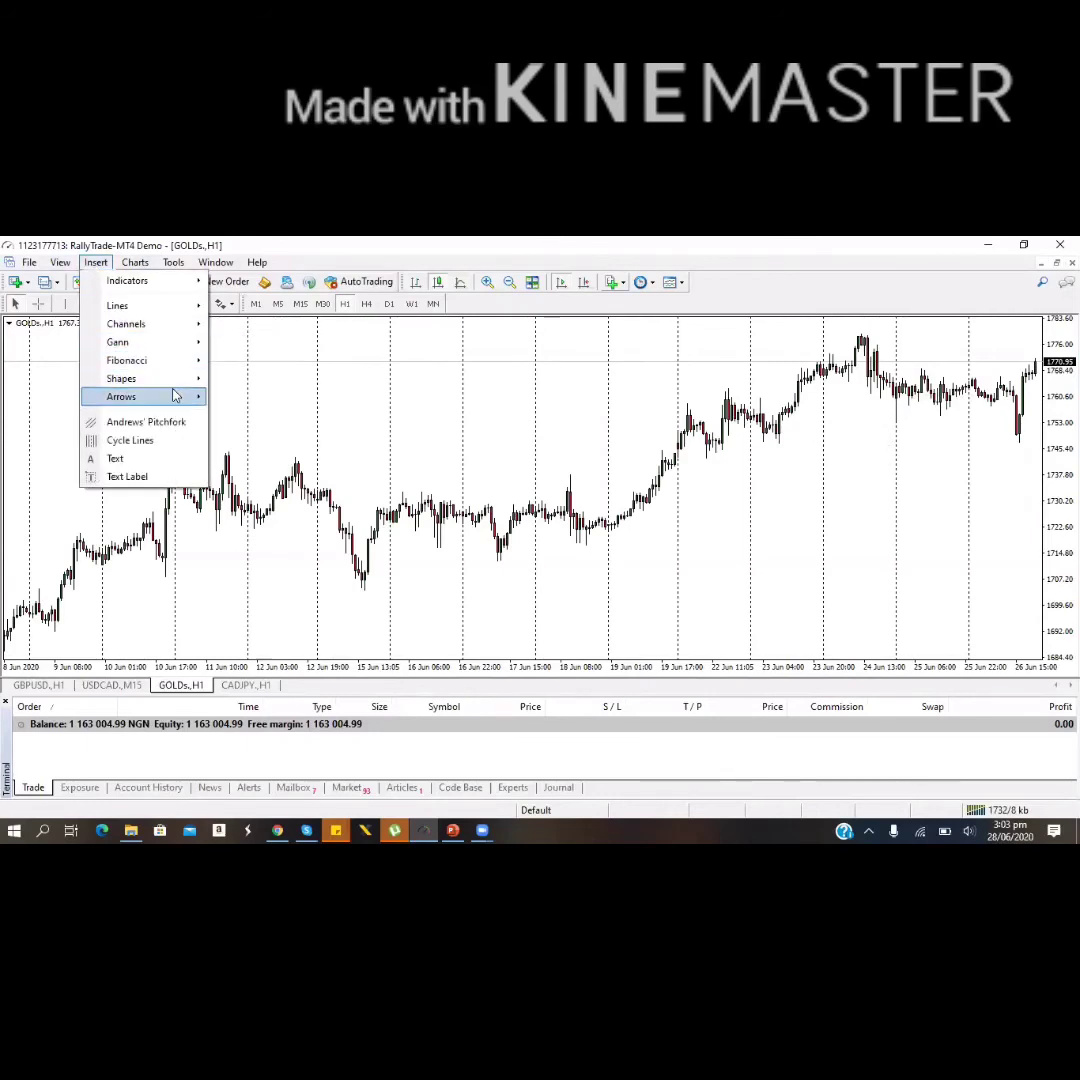
mouse_move(160, 378)
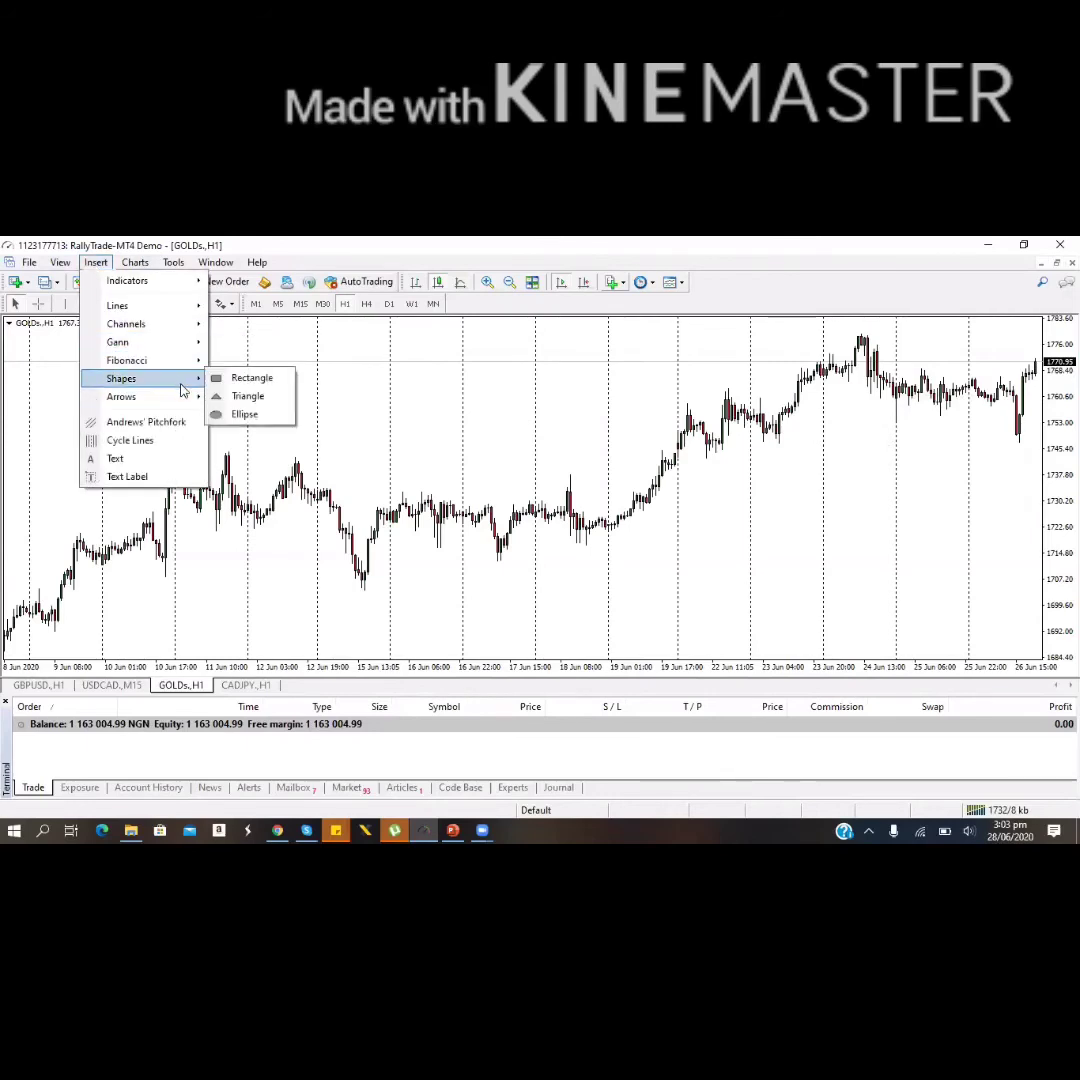
left_click(250, 378)
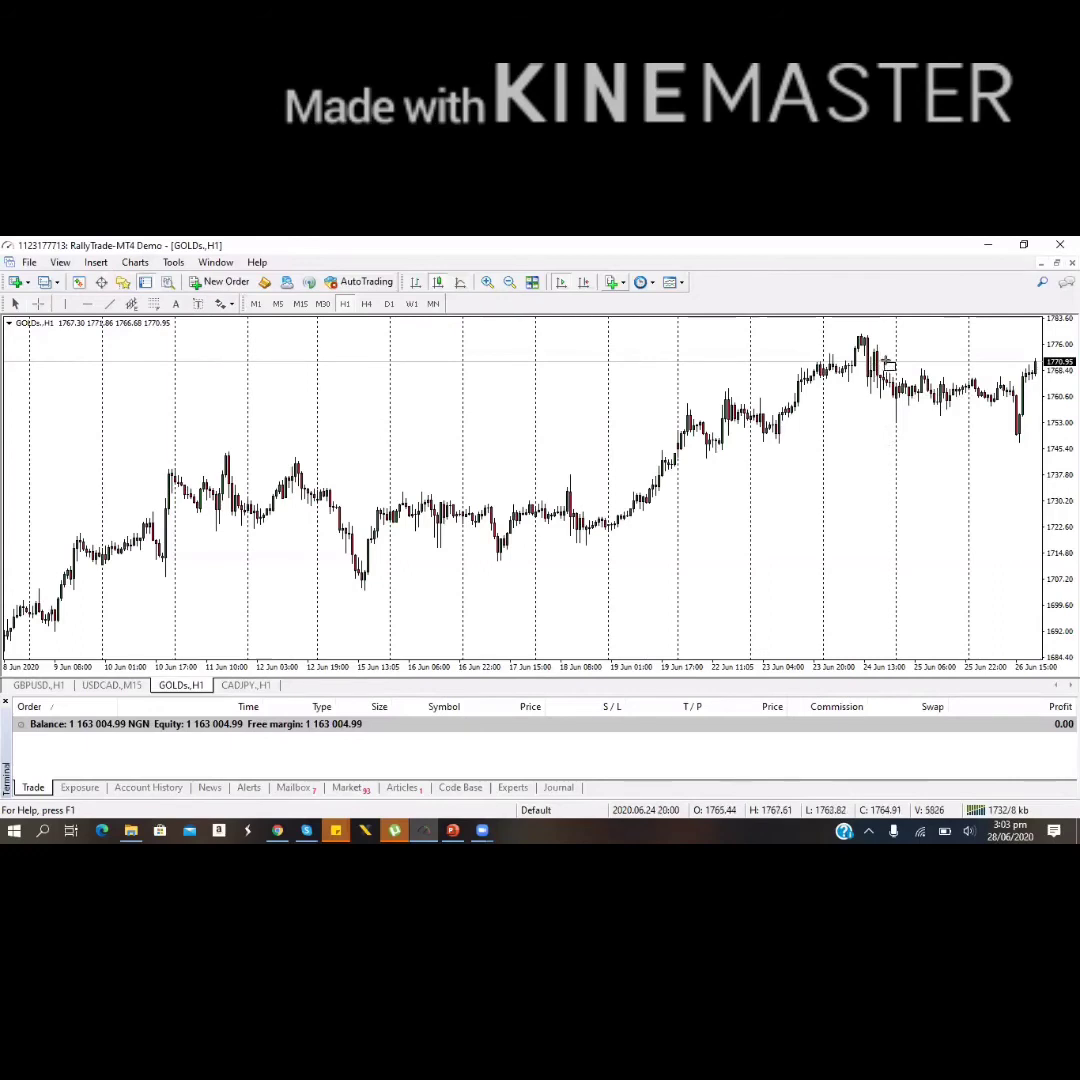
left_click_drag(877, 370, 1040, 410)
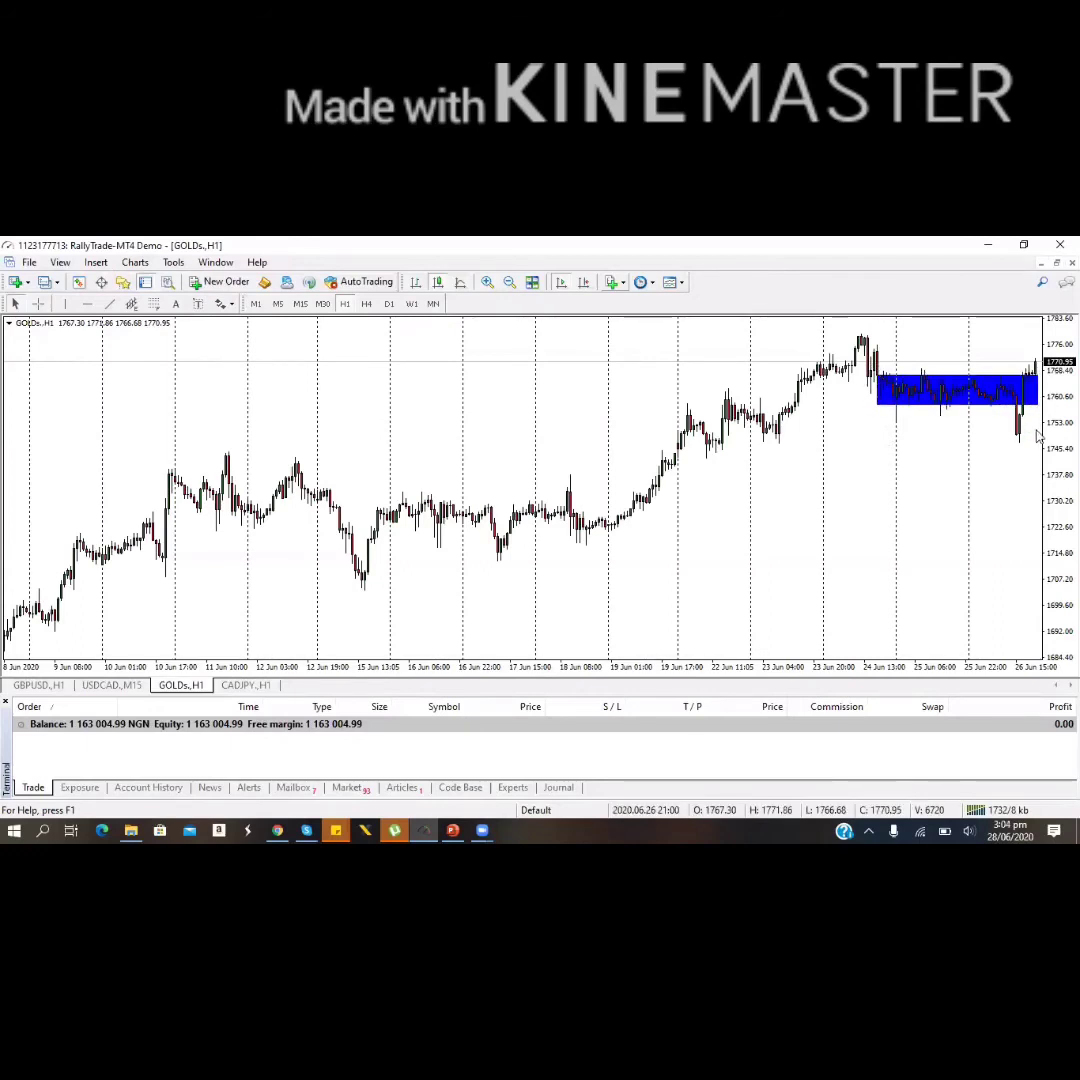
- Show the GOLDs chart on the M15 timeframe, covering the price action from 23 to 26 June
left_click(487, 283)
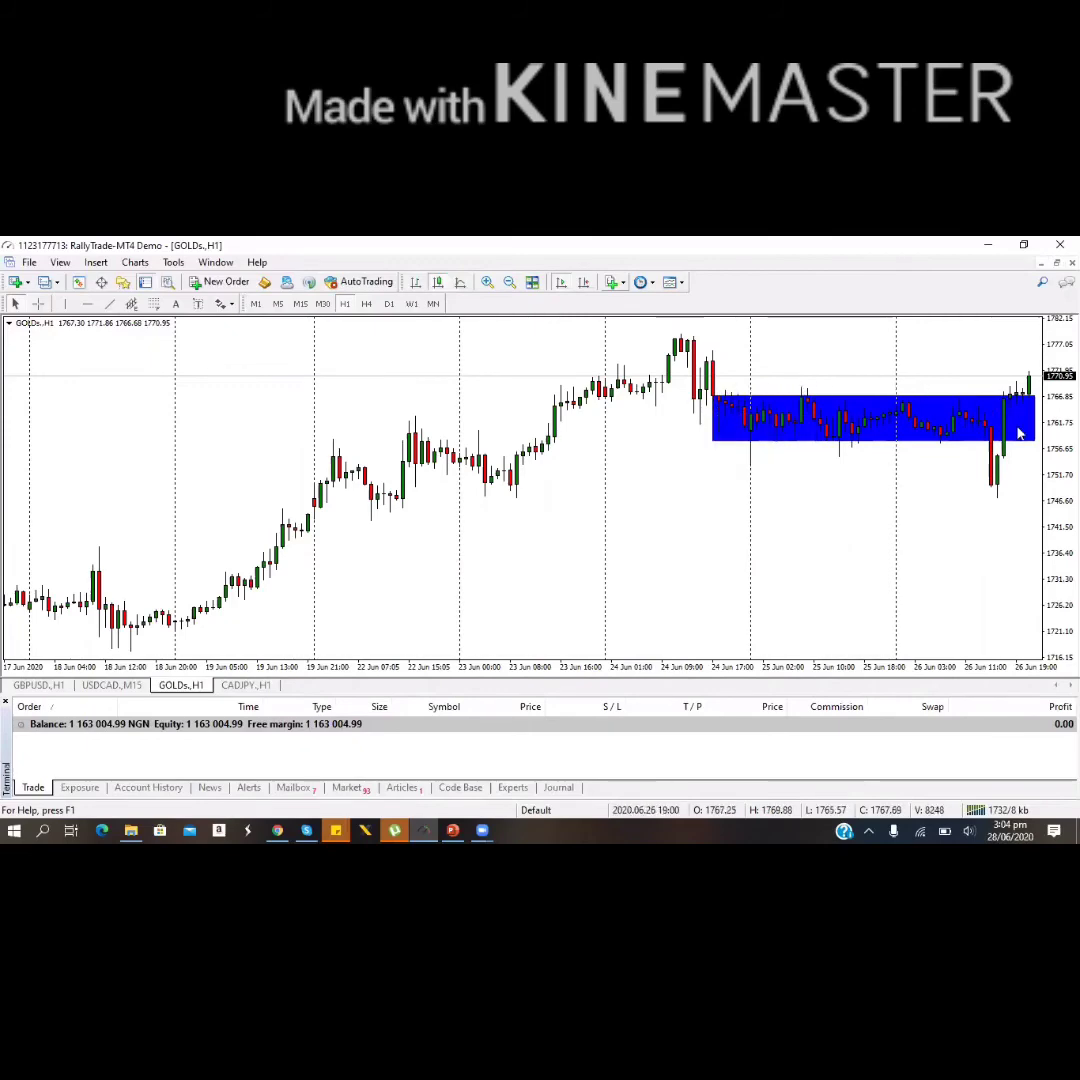
left_click(366, 304)
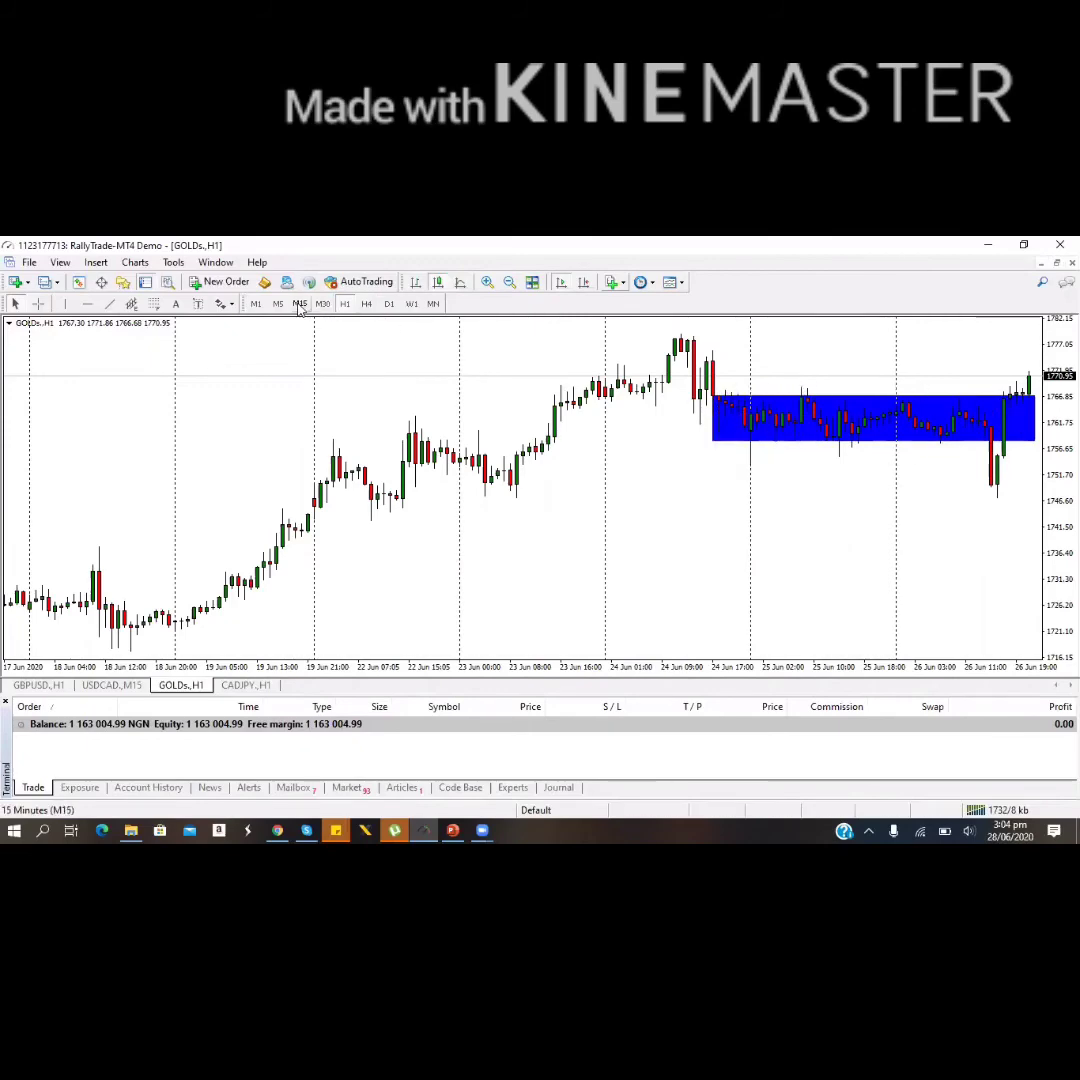
left_click(300, 304)
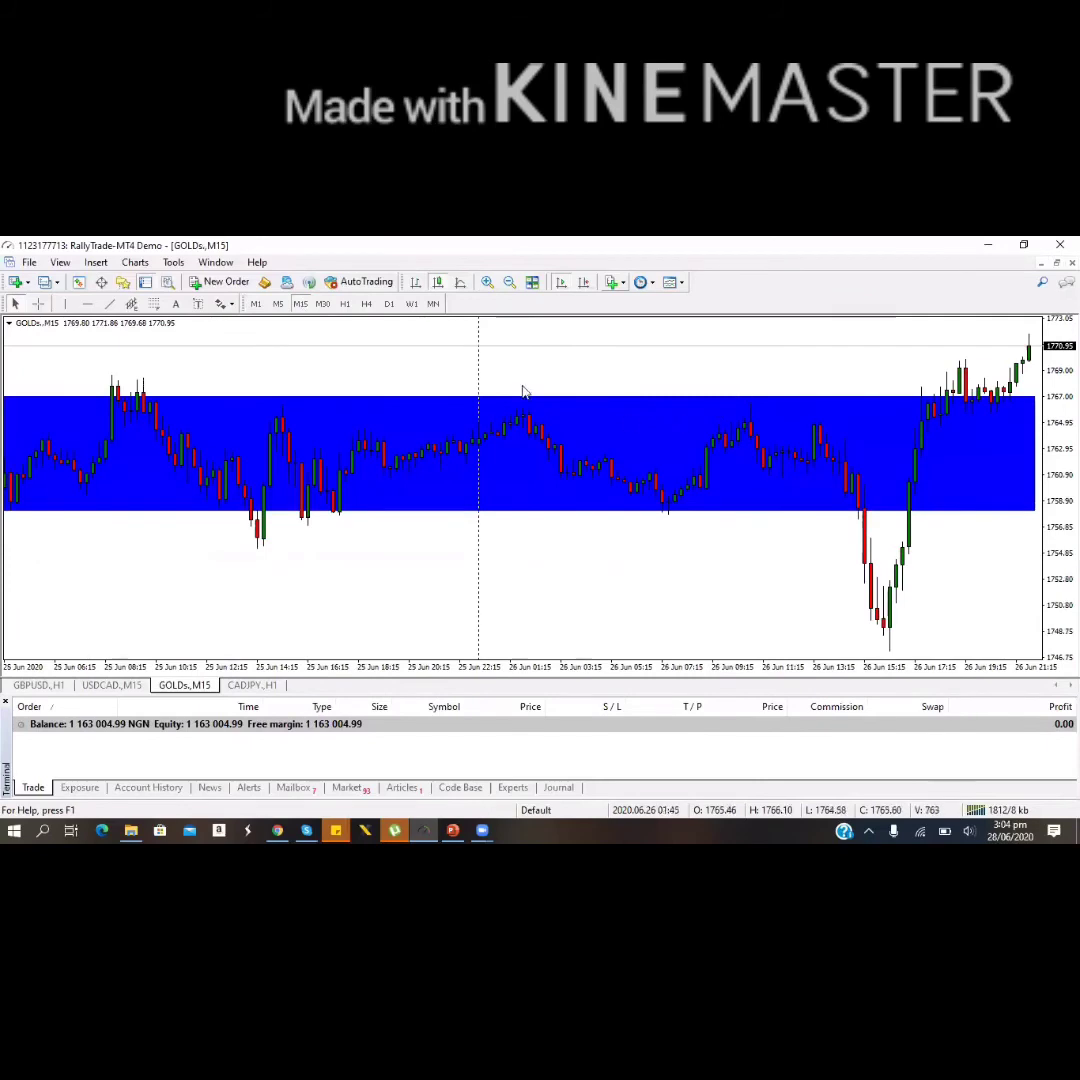
left_click(509, 283)
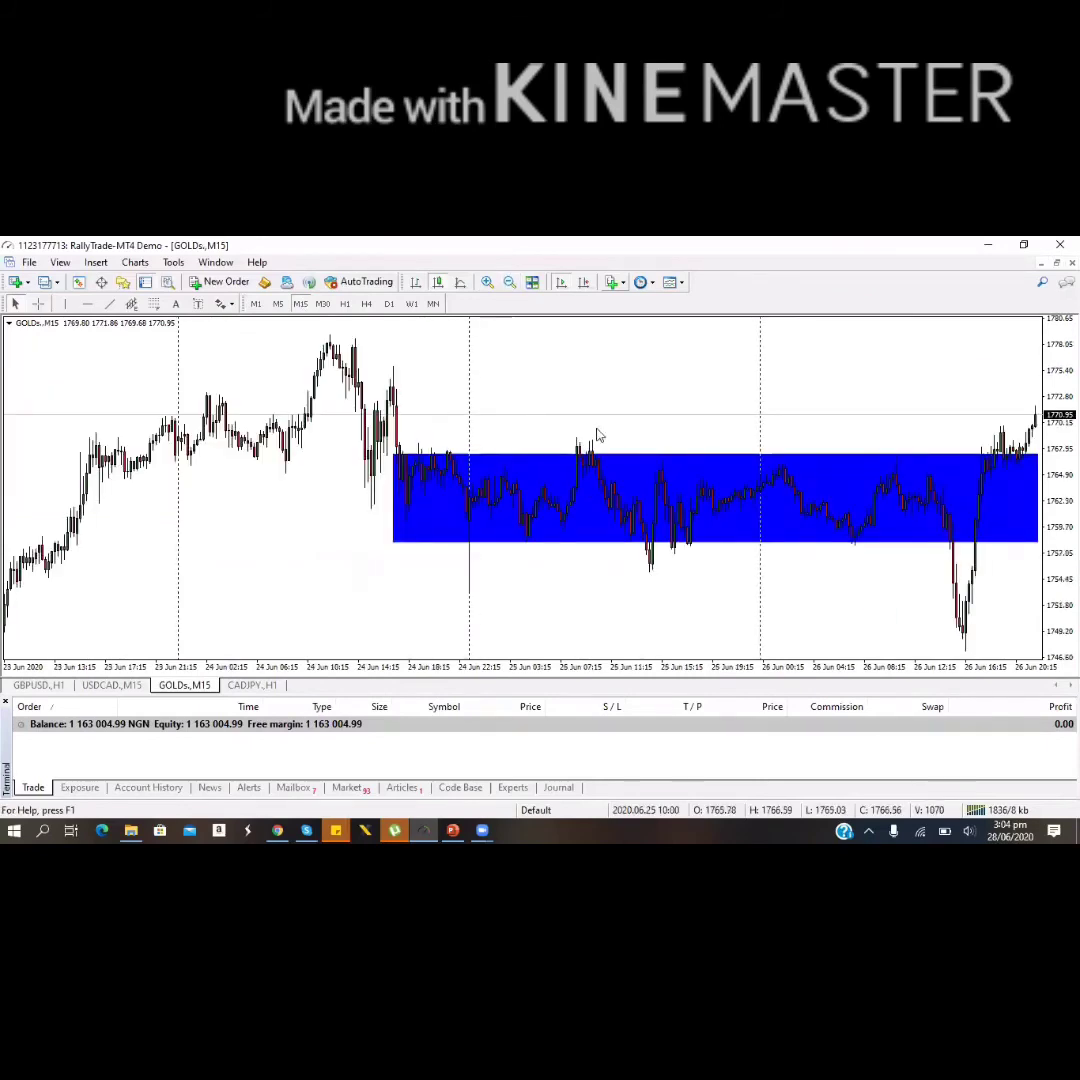
- Enlarge the gold consolidation rectangle to span about 1756 to 1768, moving its start slightly earlier on 24 June
double_click(396, 546)
left_click_drag(396, 546, 386, 570)
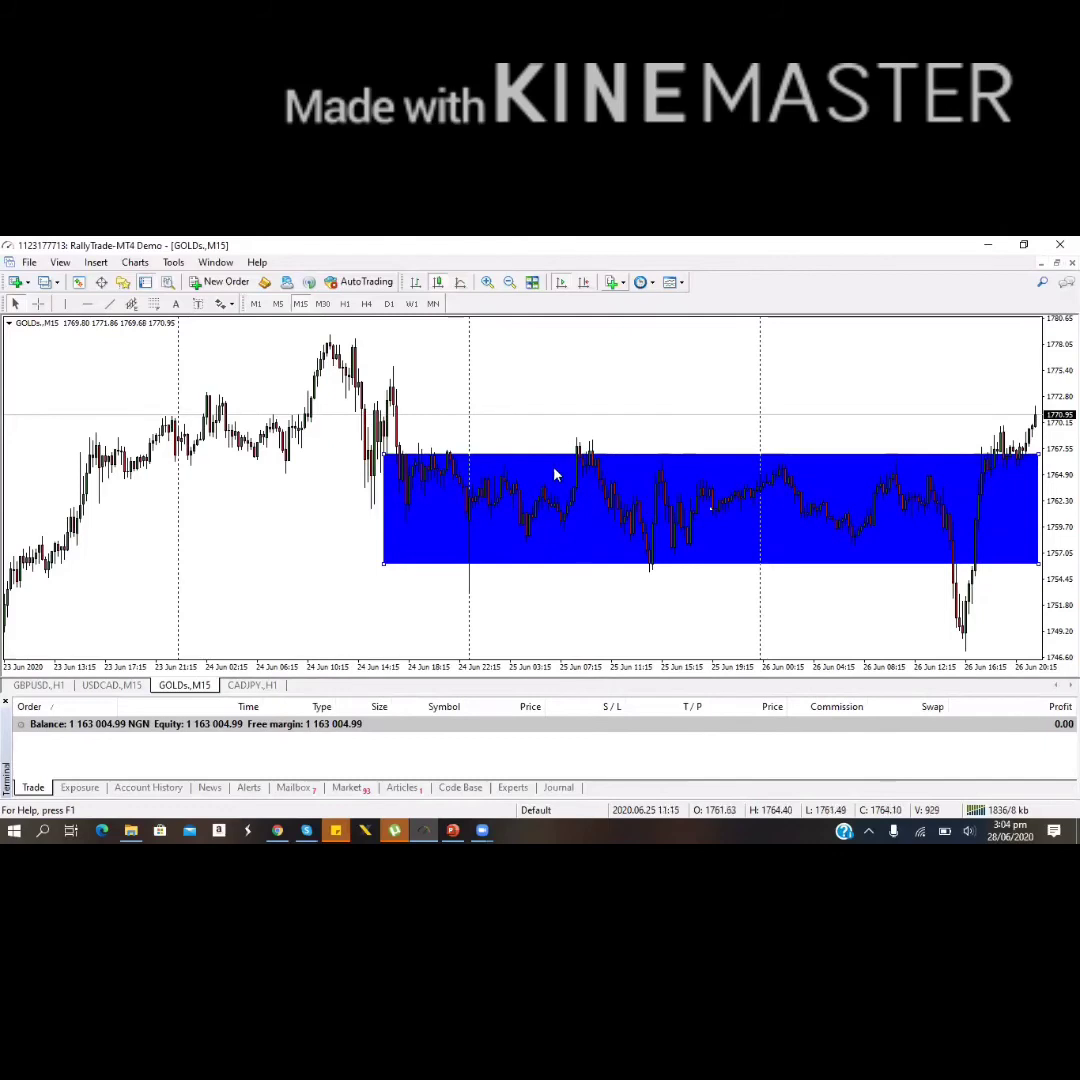
left_click_drag(388, 457, 381, 449)
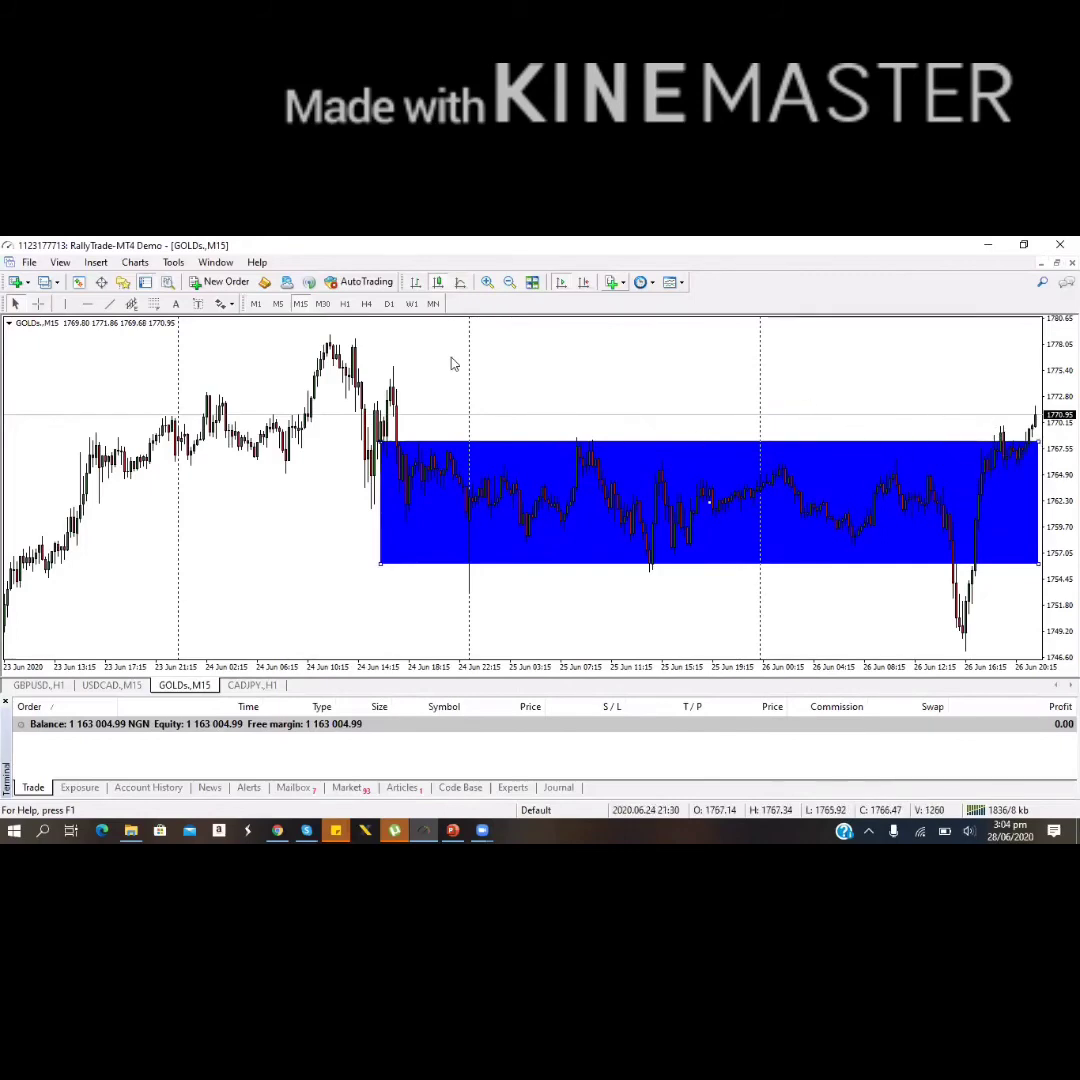
- Return the GOLDs chart to the H1 timeframe with enlarged candles, covering 17 to 26 June
left_click(344, 305)
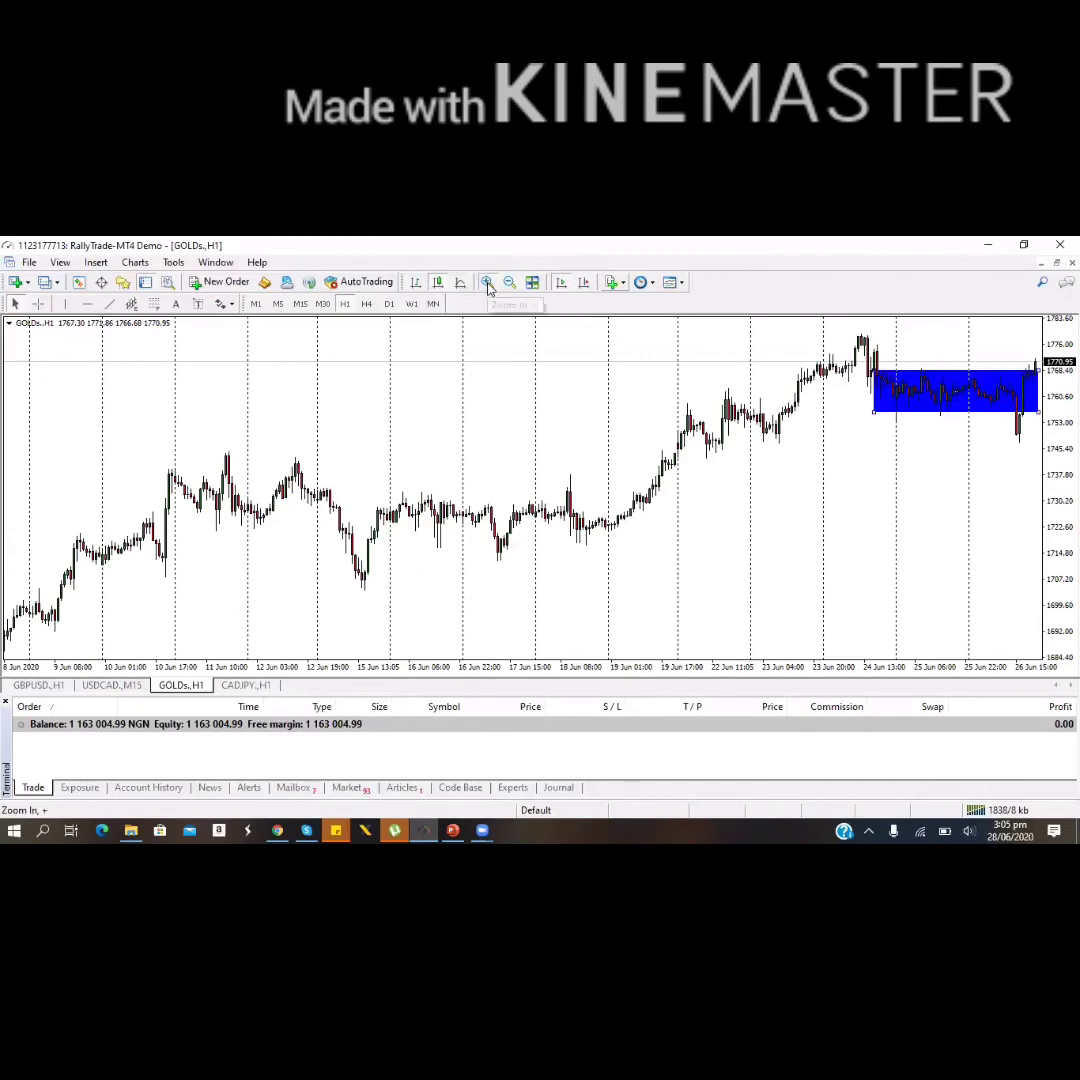
left_click(487, 283)
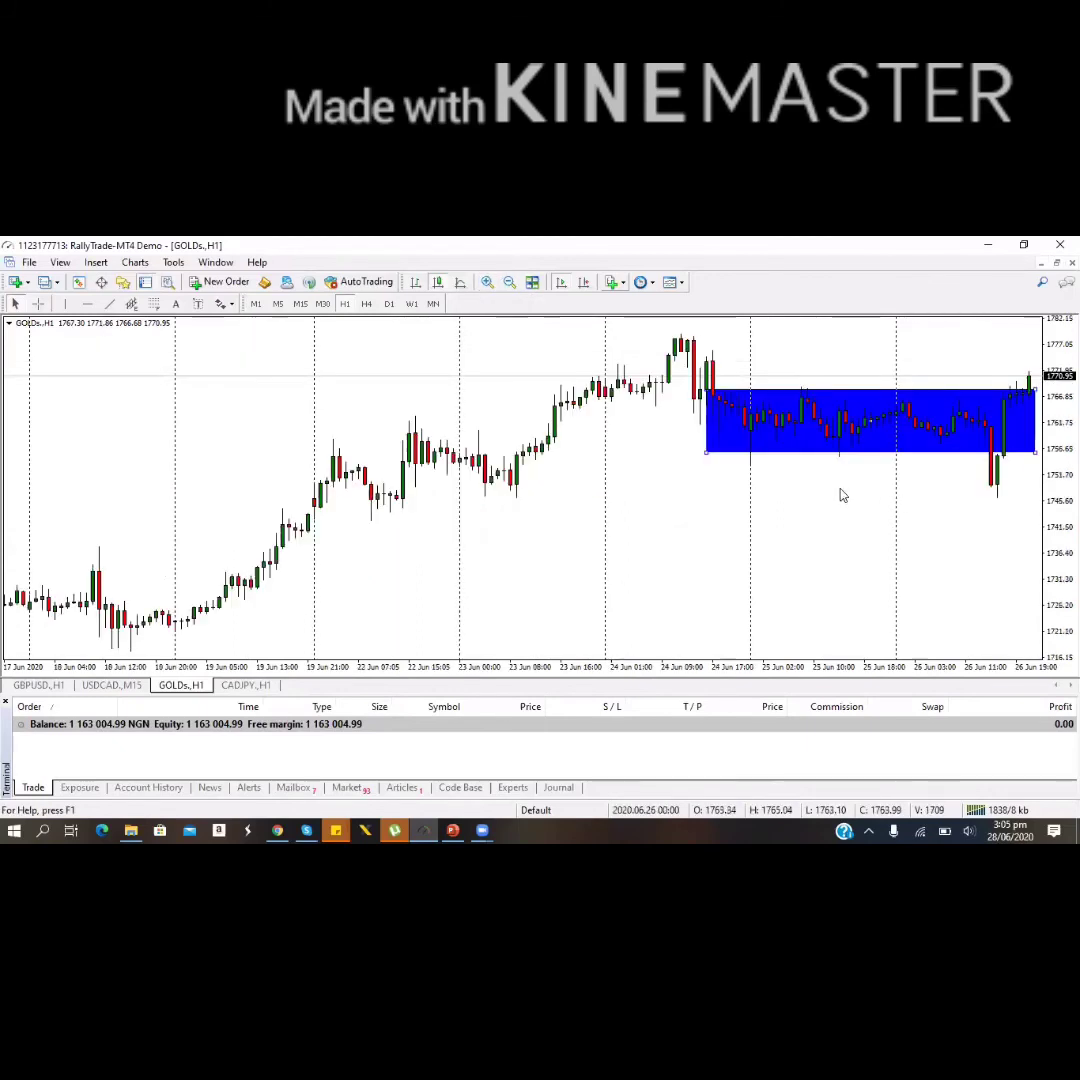
right_click(800, 493)
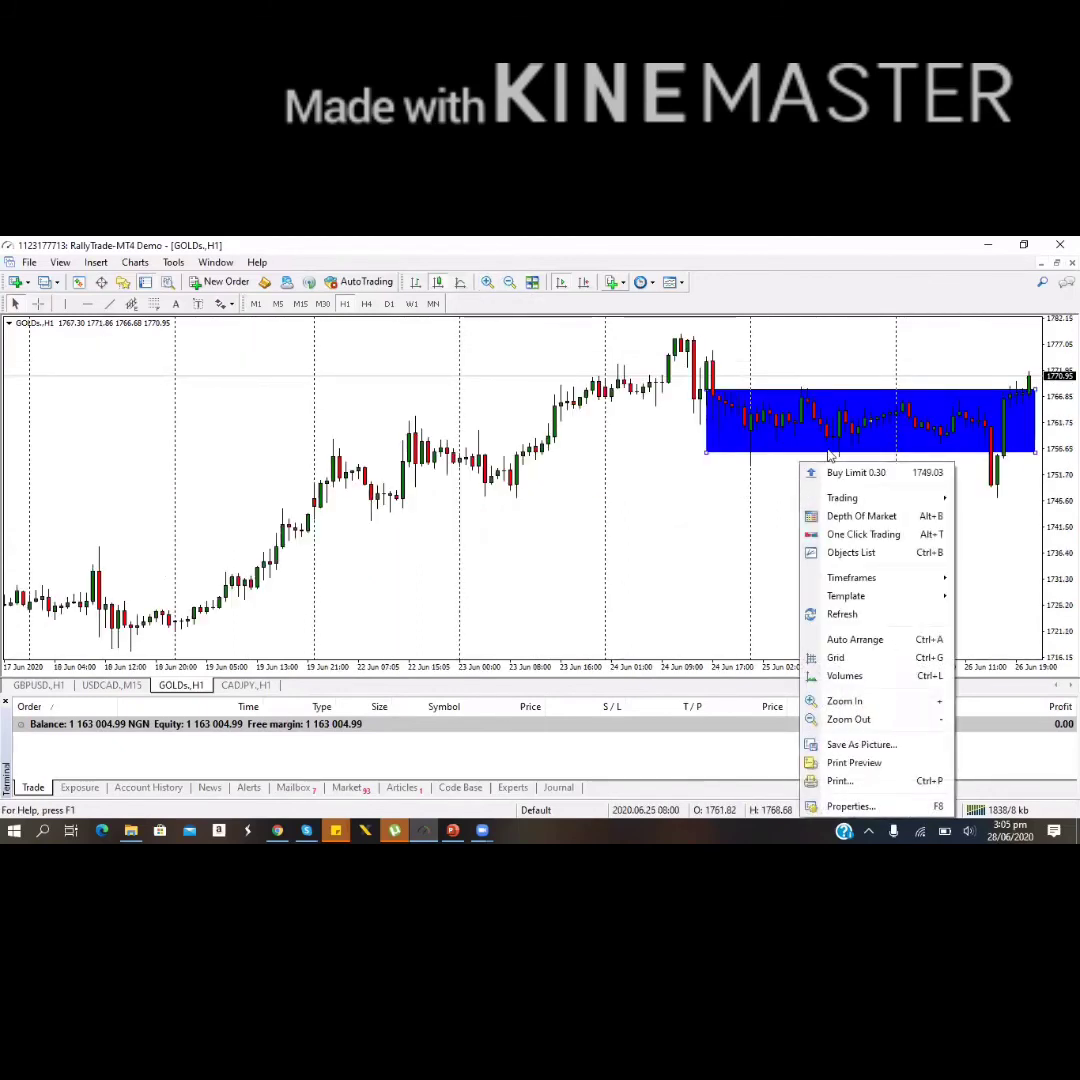
key("Escape")
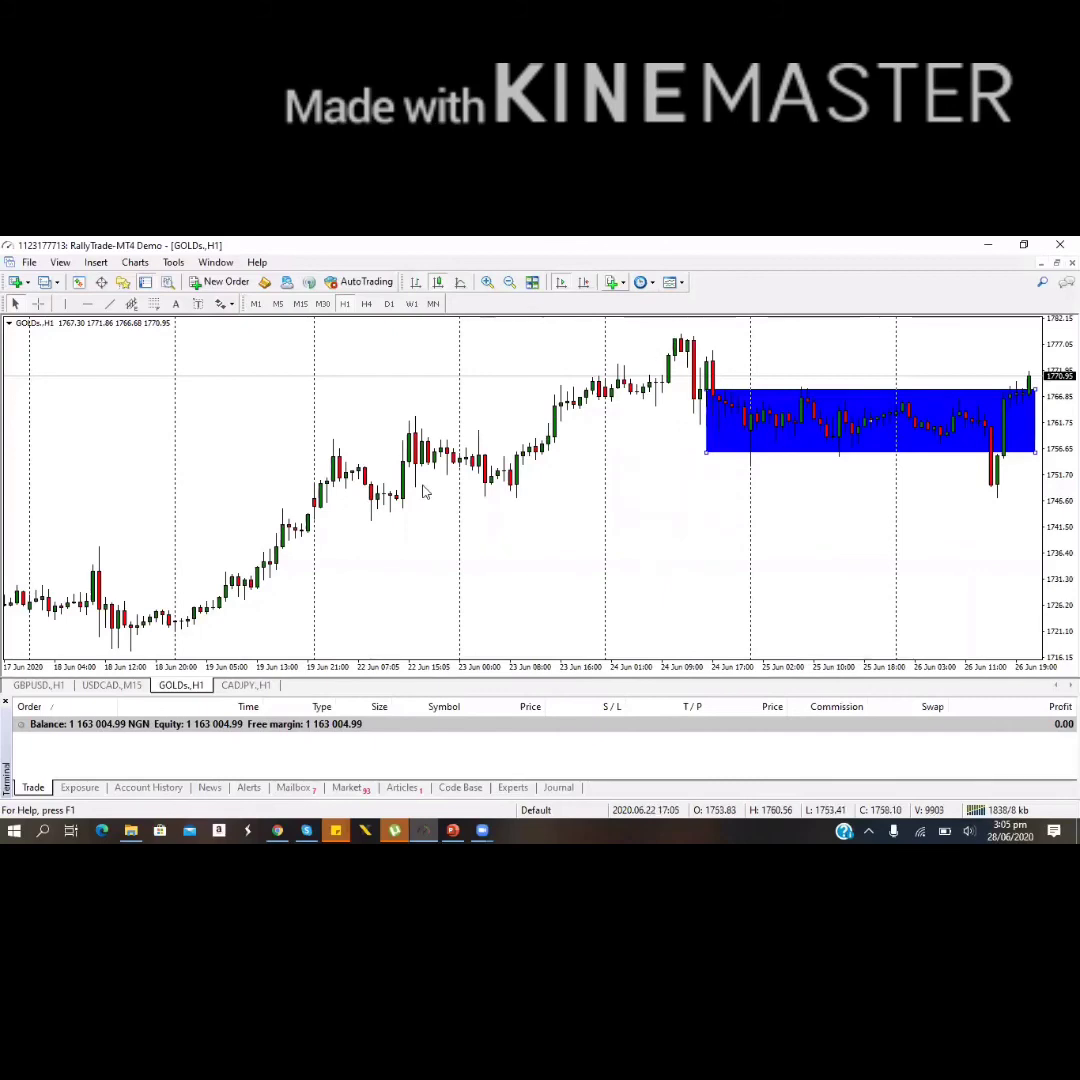
- Draw a thin horizontal rectangle at about 78.35 on the CADJPY H1 chart, from late 23 June to the latest 26 June candles
left_click(245, 686)
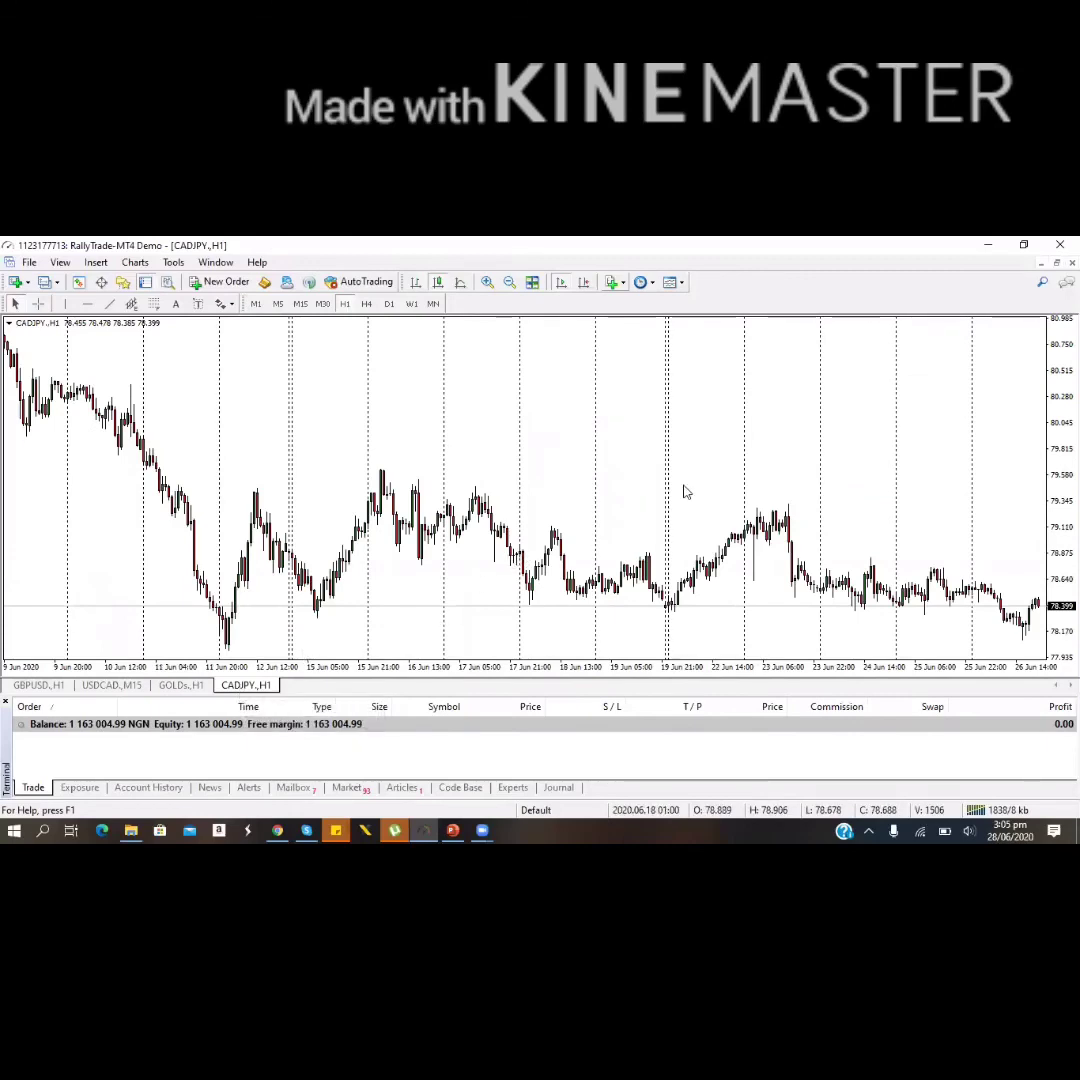
right_click(857, 466)
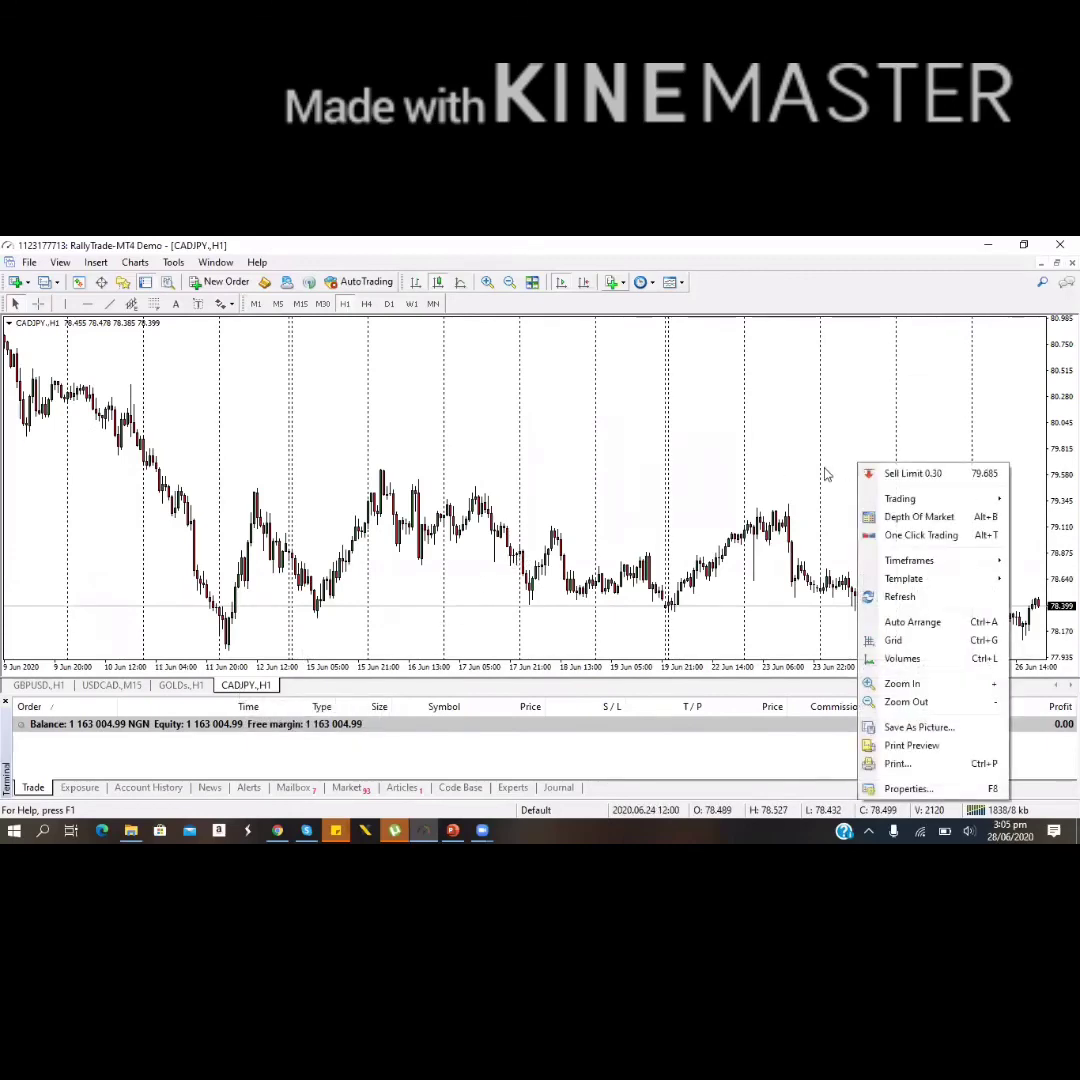
left_click(692, 436)
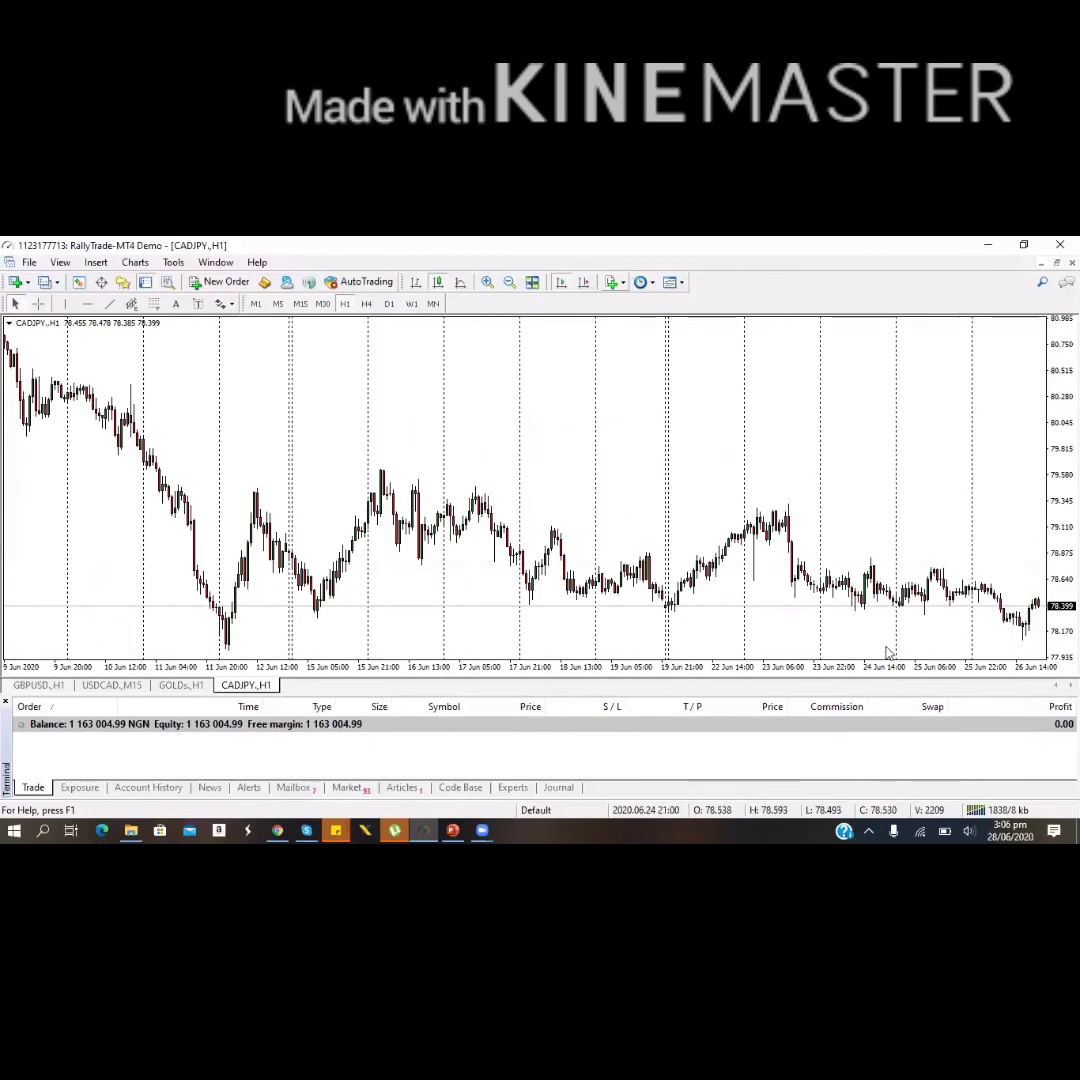
mouse_move(549, 585)
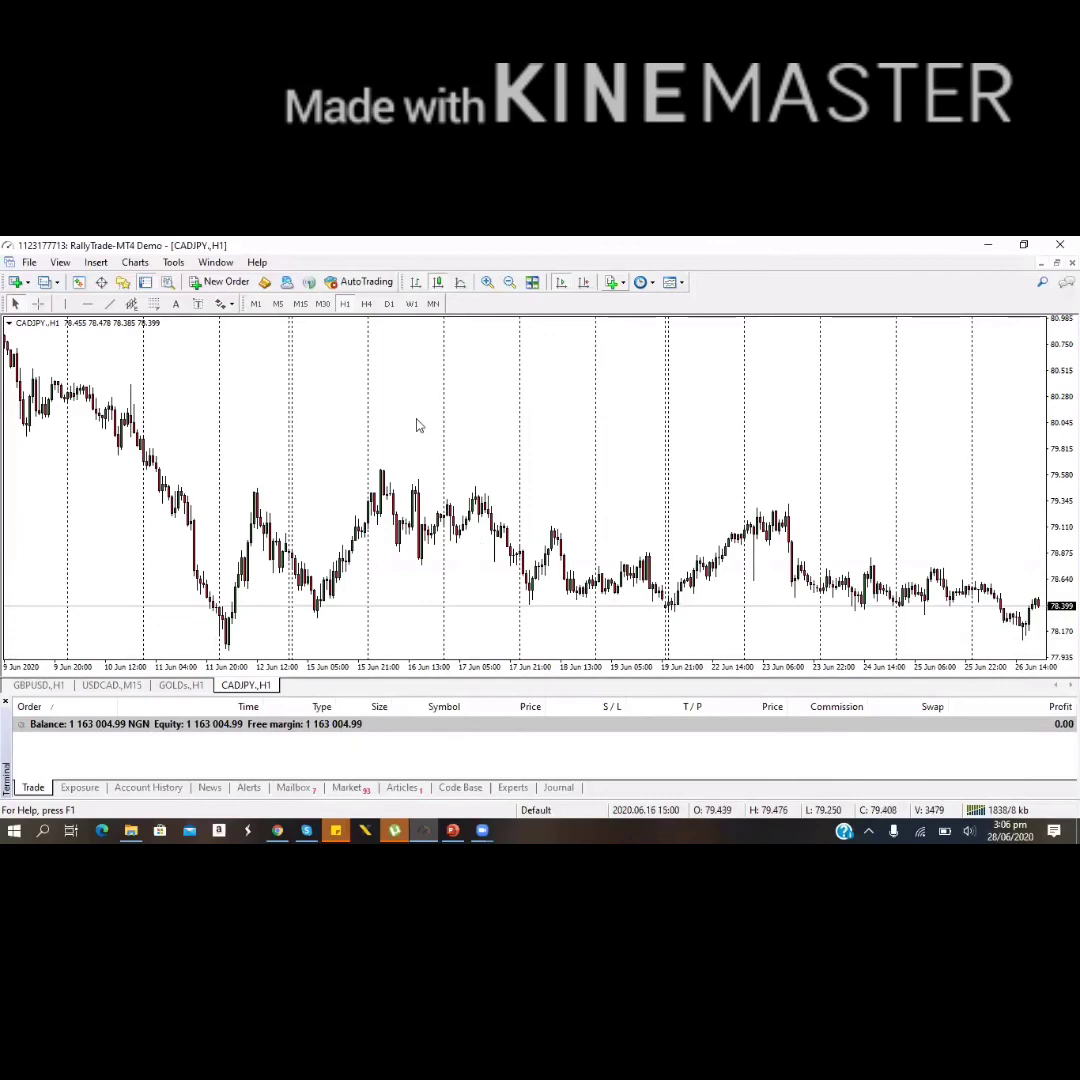
left_click(96, 263)
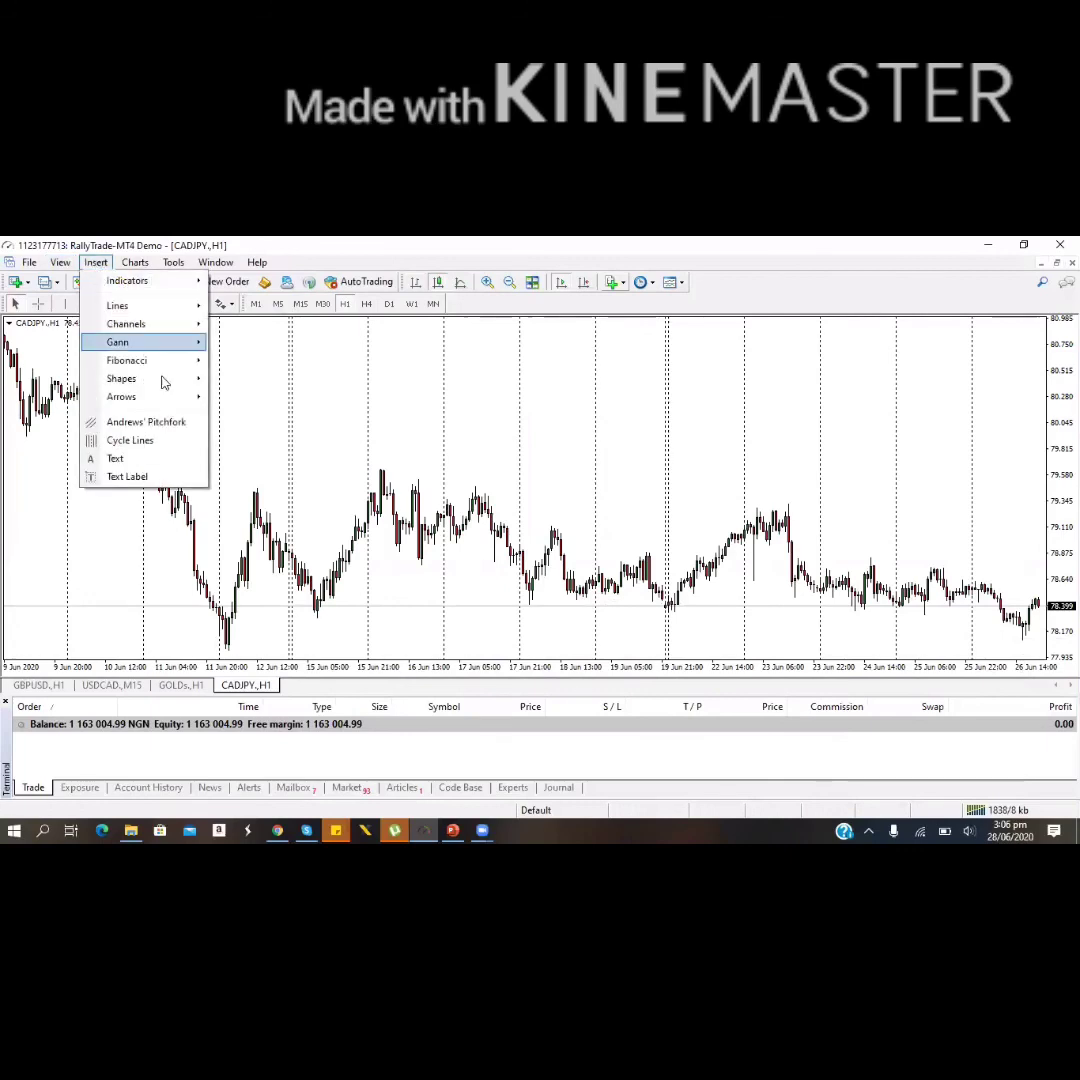
mouse_move(180, 350)
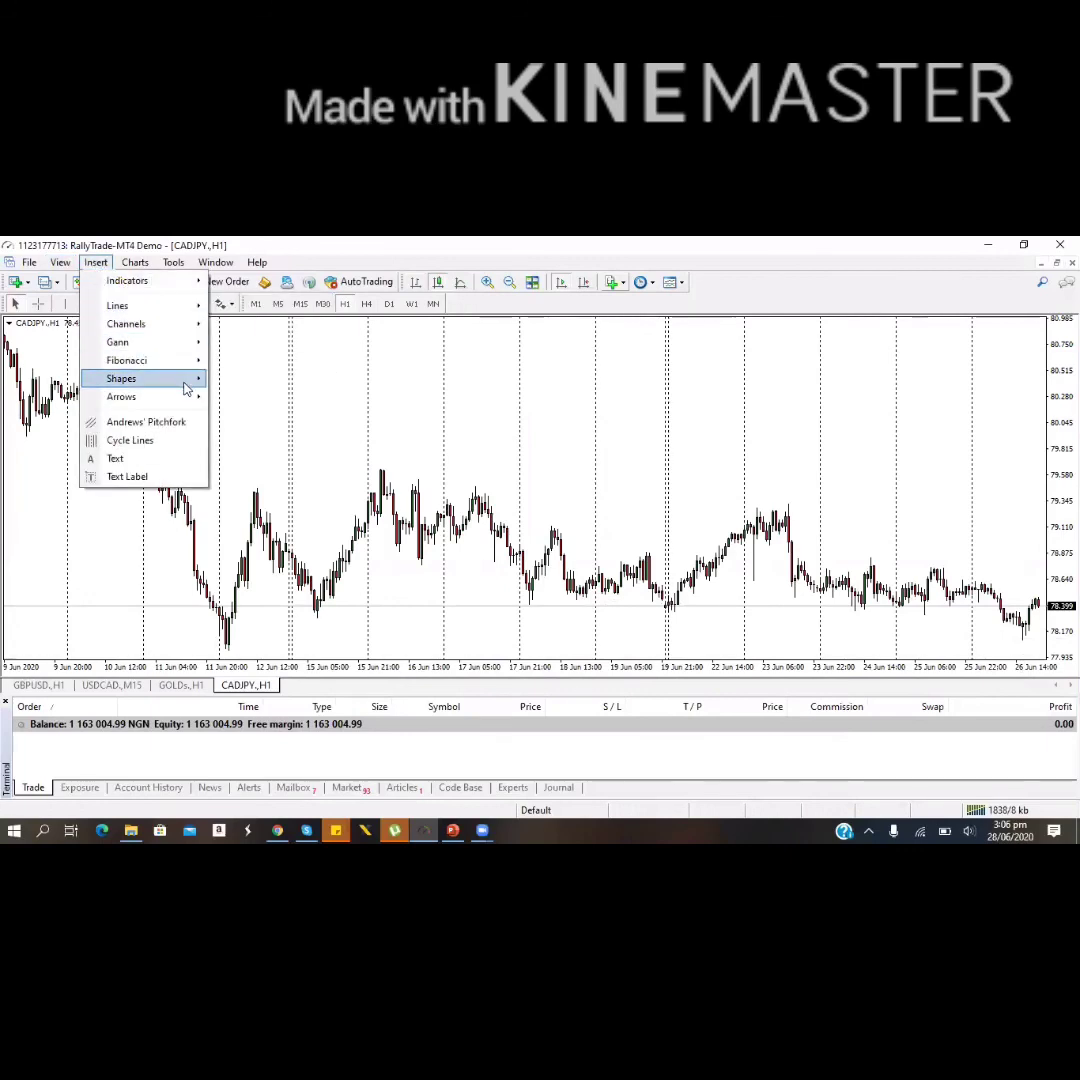
left_click(248, 378)
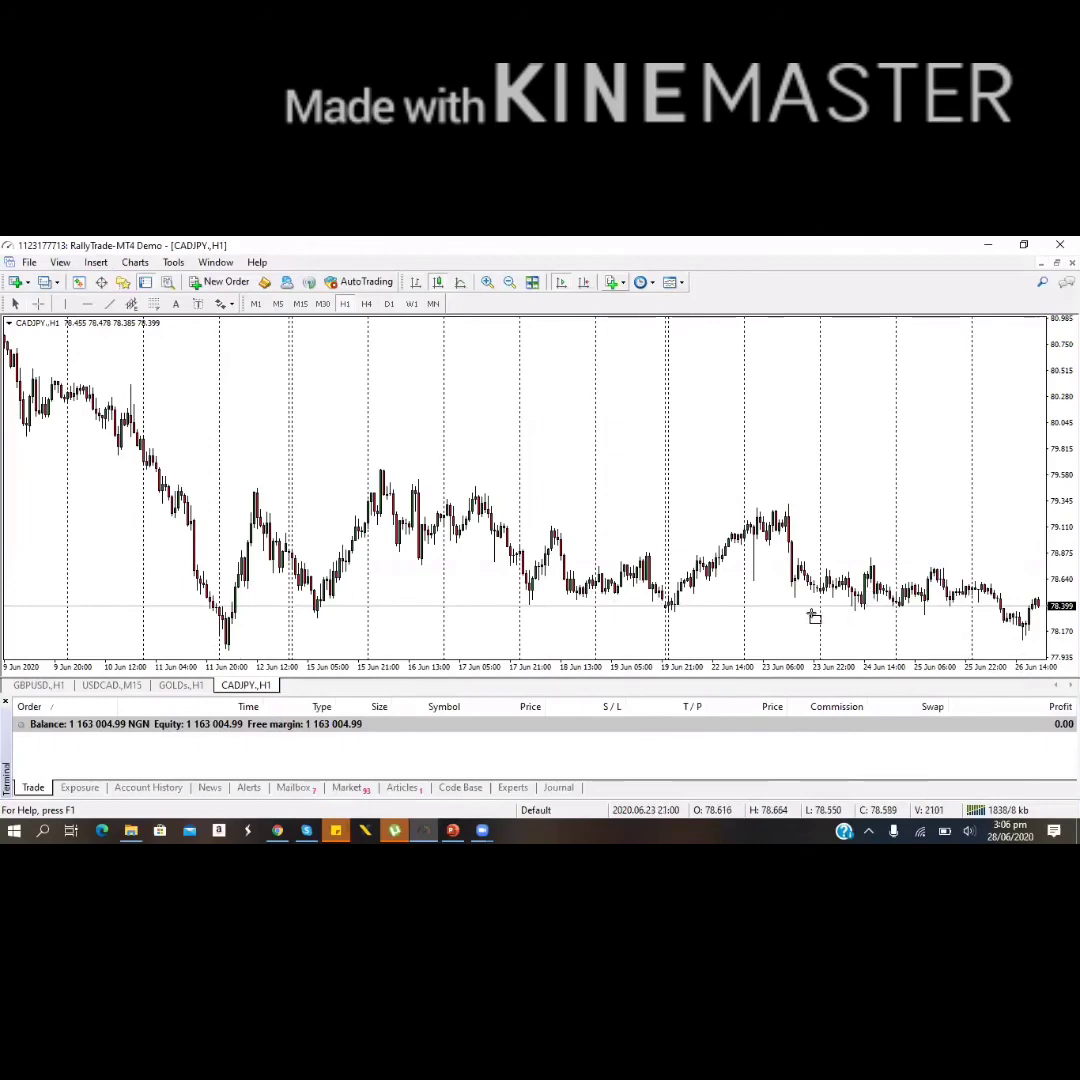
left_click_drag(812, 609, 1045, 614)
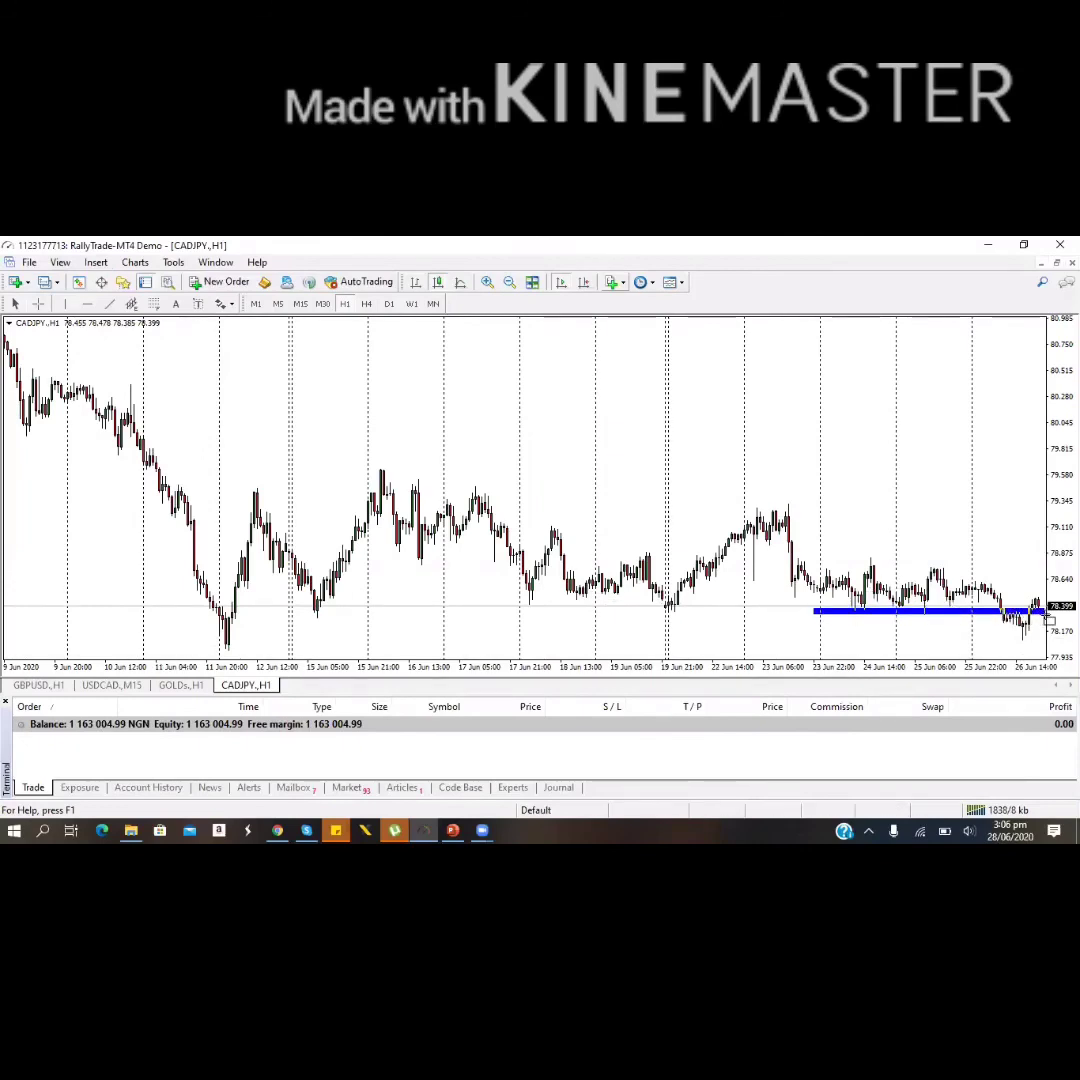